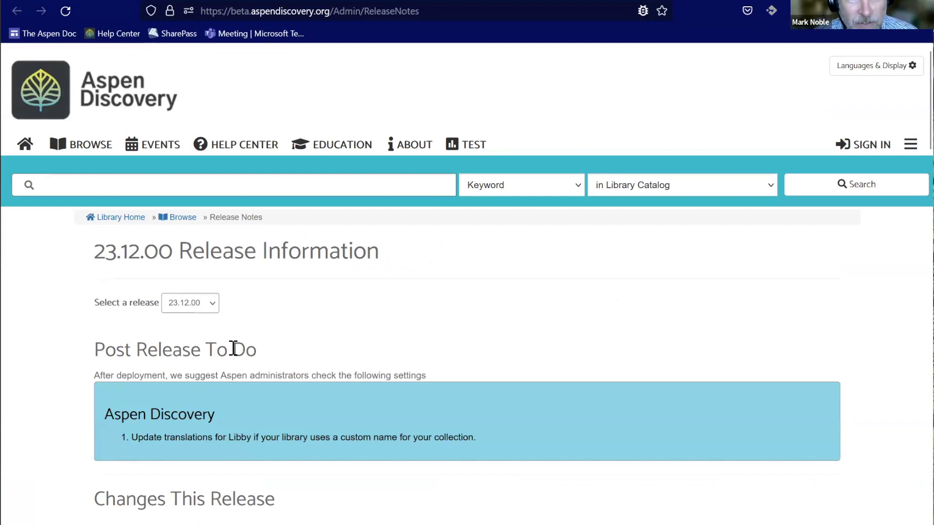
- Reload the release notes page, show release 23.11.01, and review its Aspen Discovery updates from CARL.X through Other Updates
key(Down)
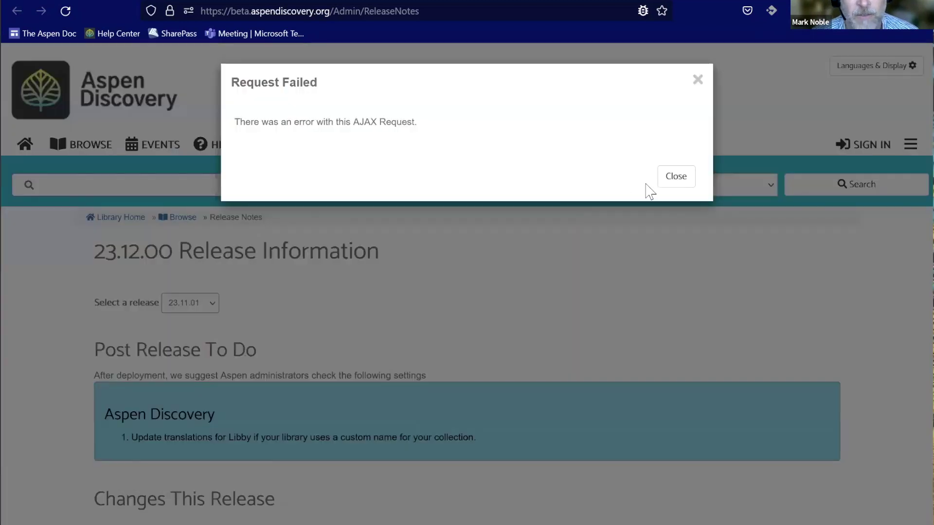
key(Escape)
click(62, 11)
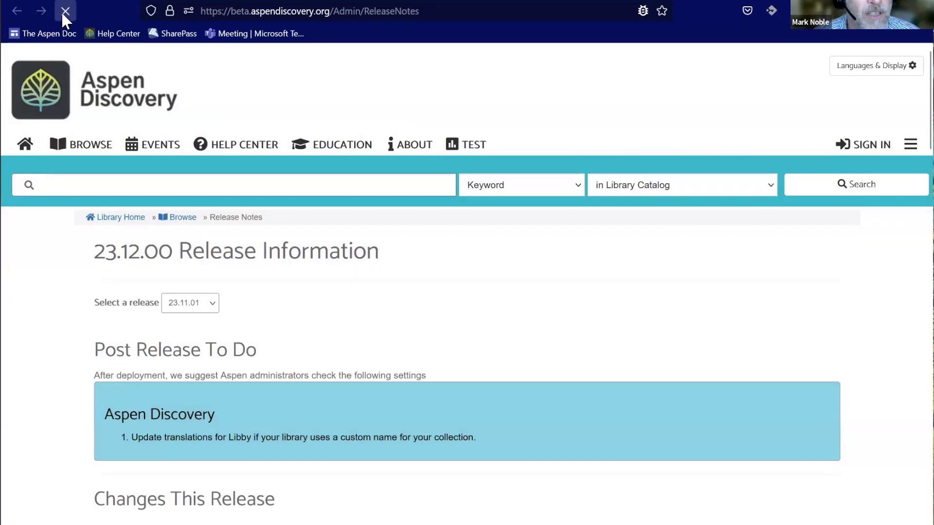
key(Down)
scroll(244, 333, down, 5)
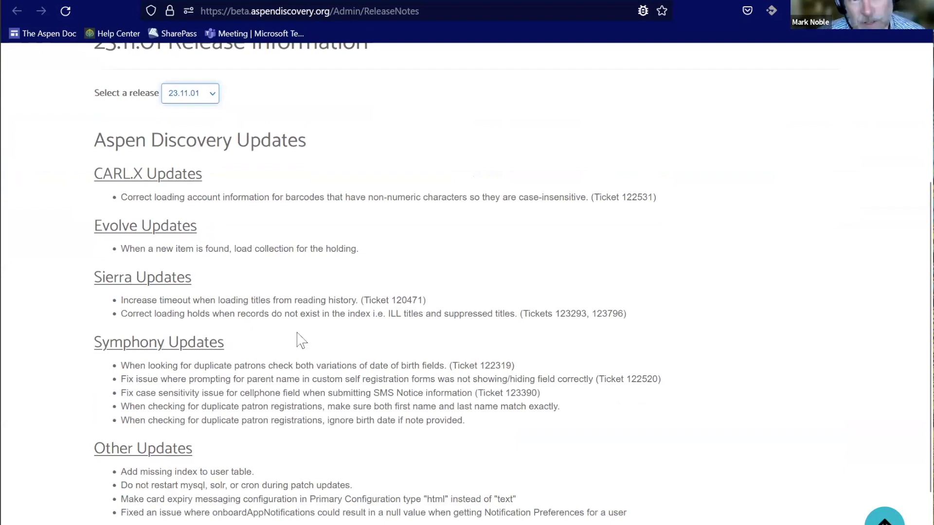
scroll(246, 347, down, 2)
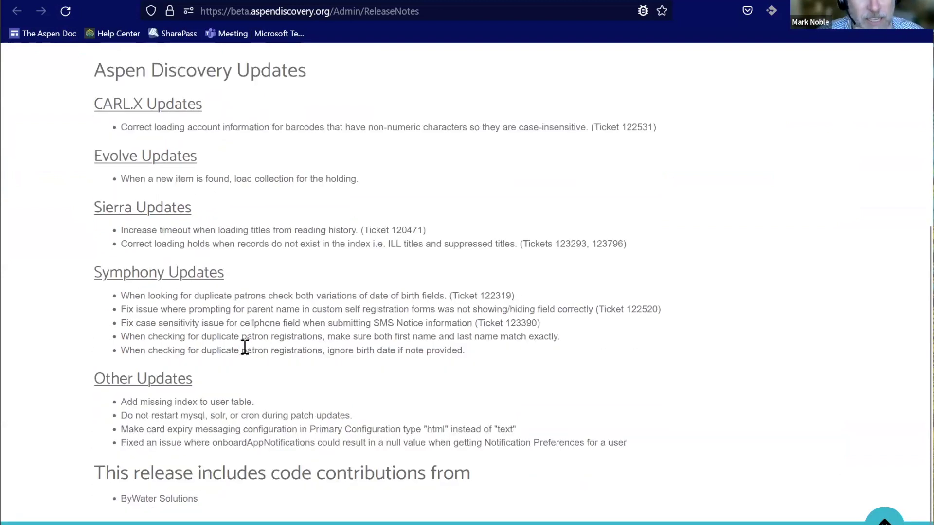
scroll(241, 352, up, 4)
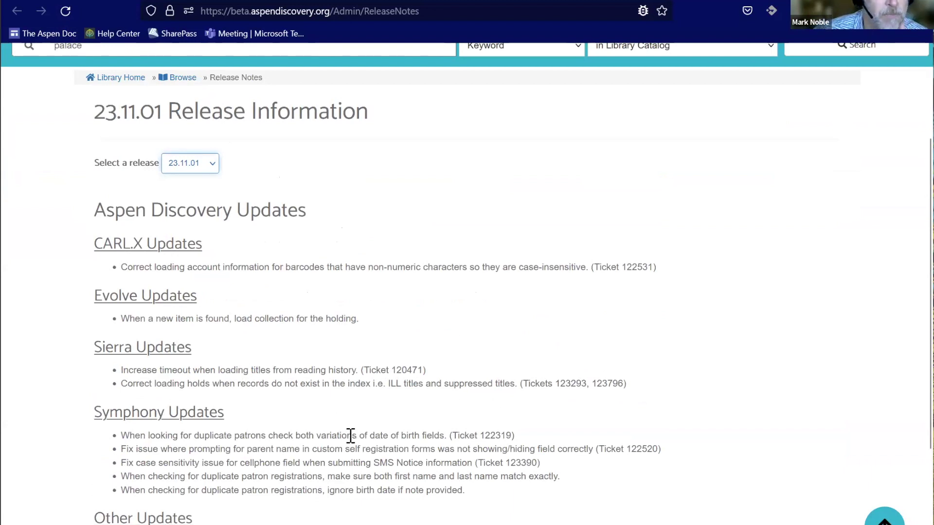
scroll(350, 435, down, 2)
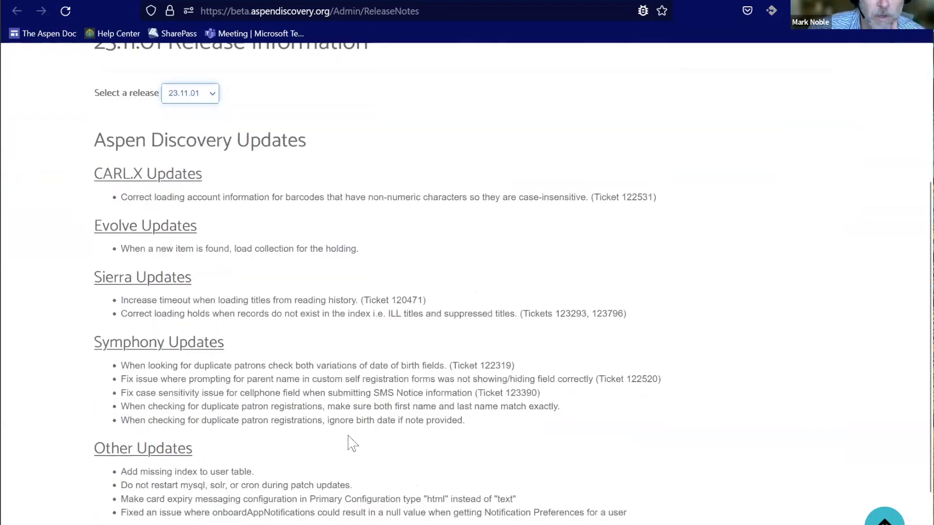
- Switch the release notes to 23.12.00 and review the post-release task, Aspen LiDA Updates and Account Updates
click(203, 100)
click(201, 113)
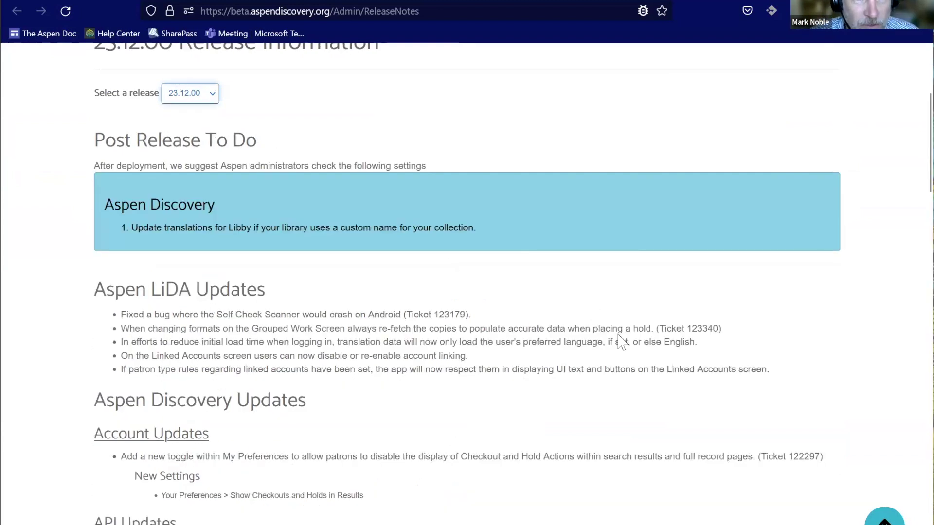
scroll(399, 268, down, 1)
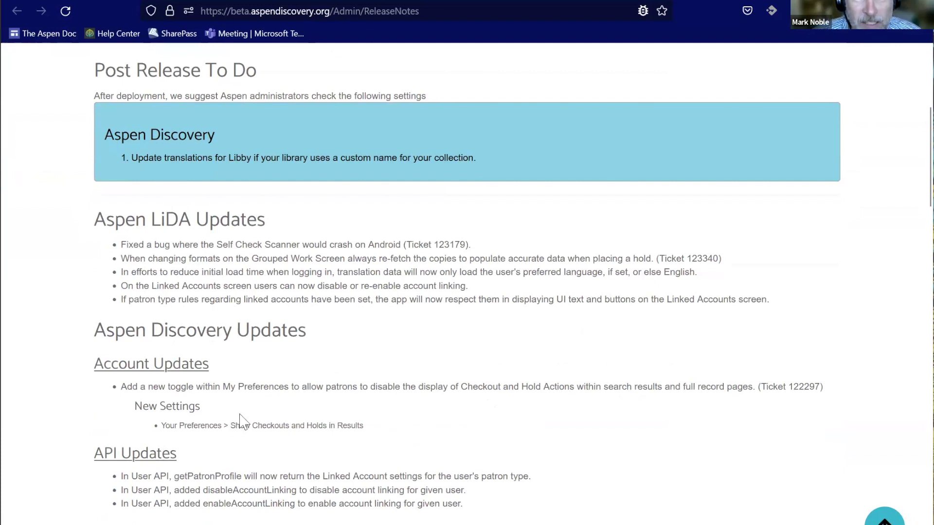
scroll(468, 375, down, 2)
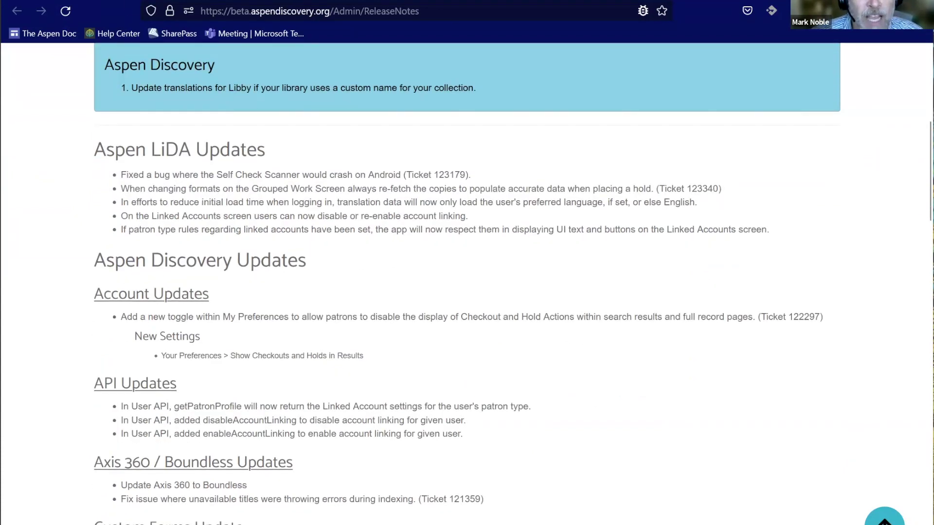
- Look over the "good enough" search results, then turn off Show Checkouts and Holds in Results in My Preferences and save the preferences
key(ctrl+Tab)
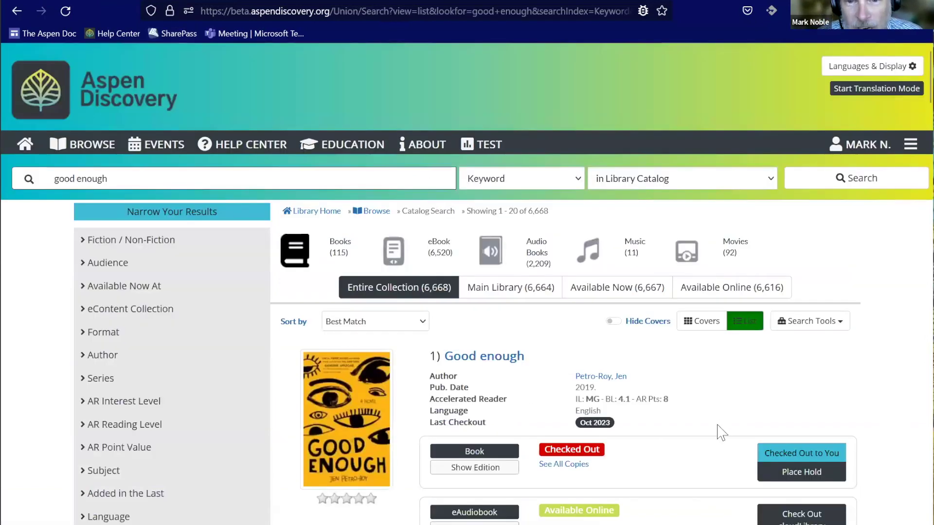
scroll(720, 428, down, 3)
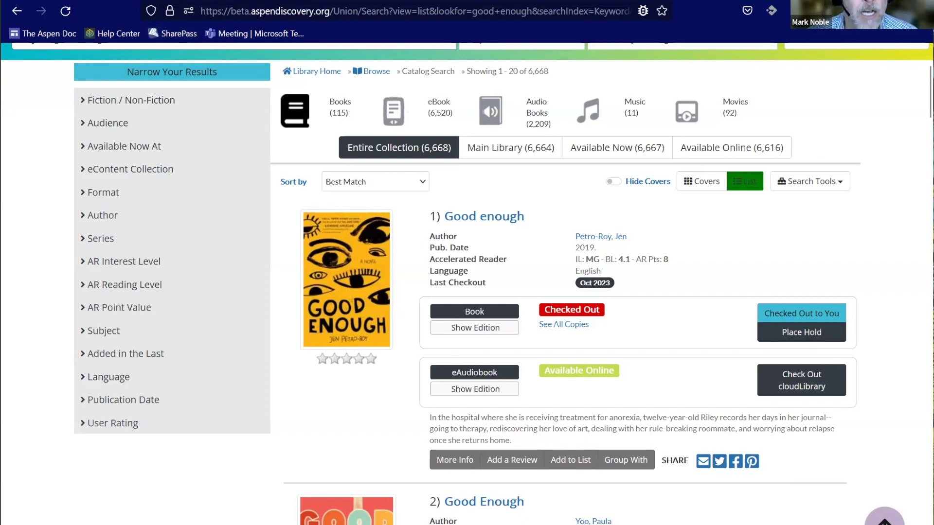
key(alt+Left)
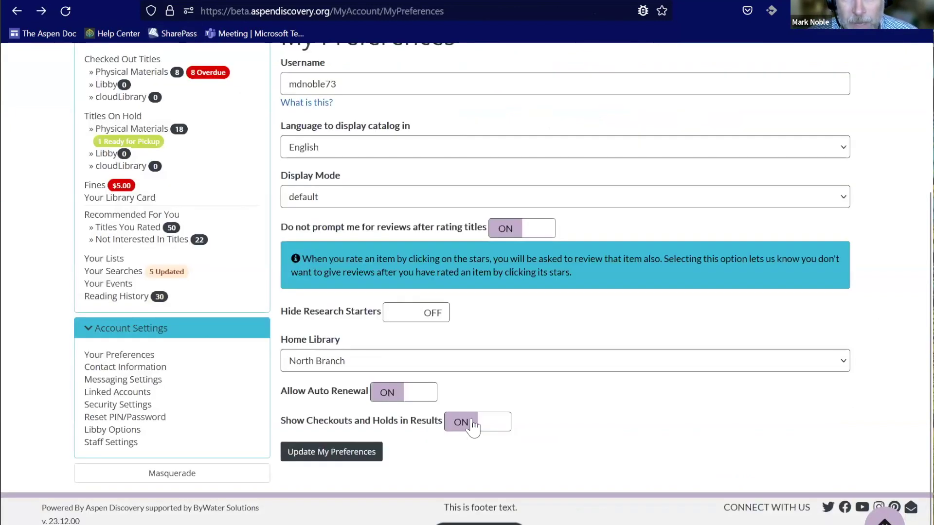
click(466, 427)
click(338, 457)
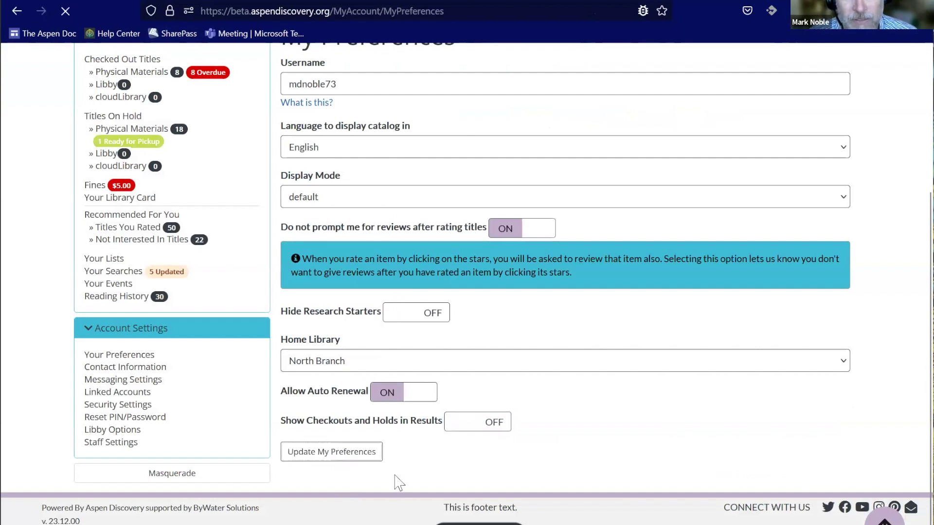
click(377, 467)
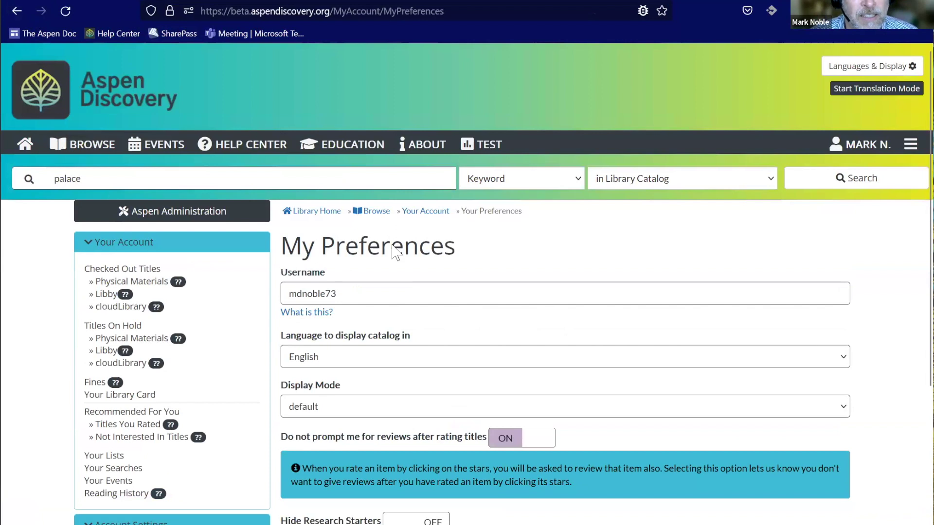
scroll(422, 362, down, 5)
click(462, 363)
click(336, 399)
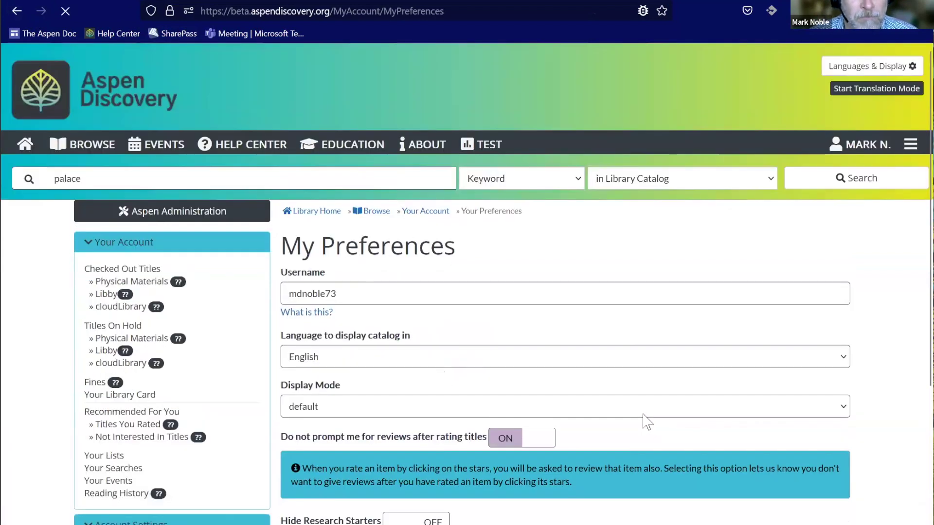
scroll(528, 376, down, 5)
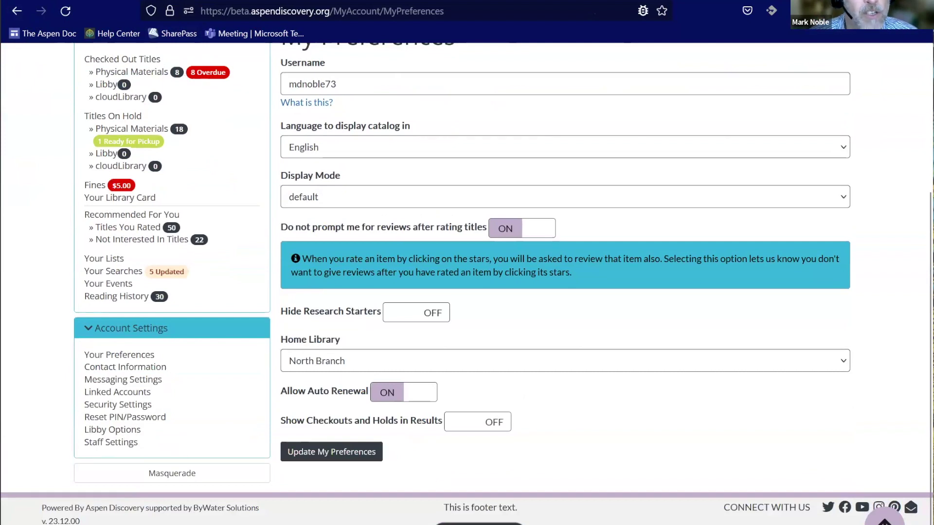
- Reload the "good enough" search results to check the first title's actions, and return to the release notes' API through Display updates
click(185, 1)
click(66, 10)
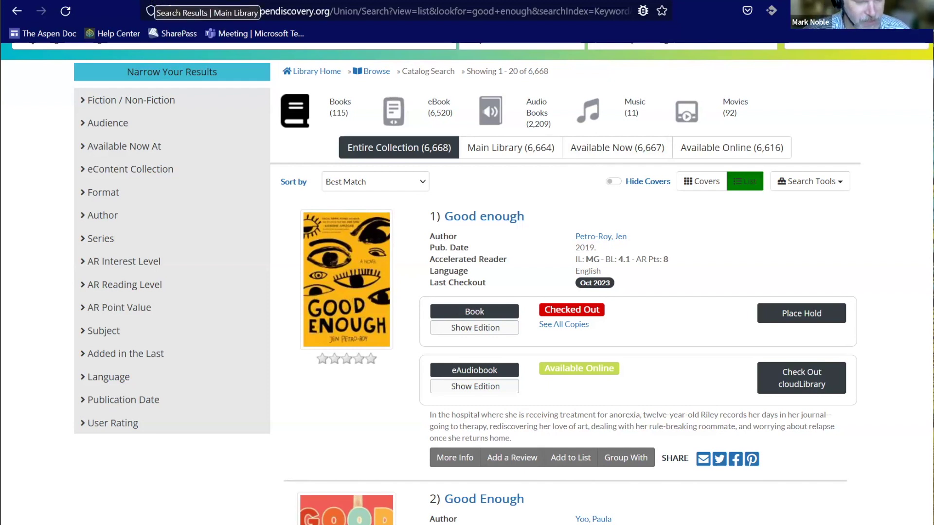
key(ctrl+Tab)
scroll(328, 317, down, 3)
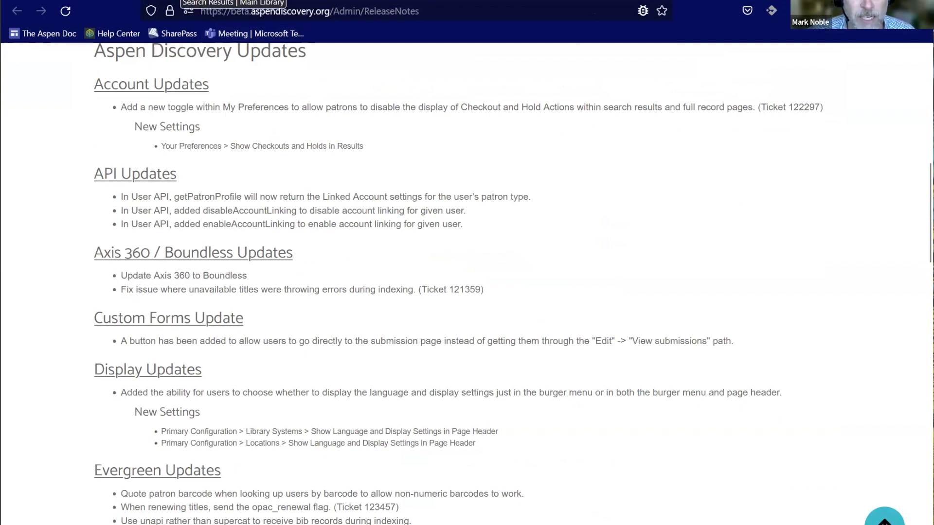
- Examine the catalog results filtered to Boundless, expanding the full eContent Collection list and checking the titles' format and hold or checkout labels
key(ctrl+shift+Tab)
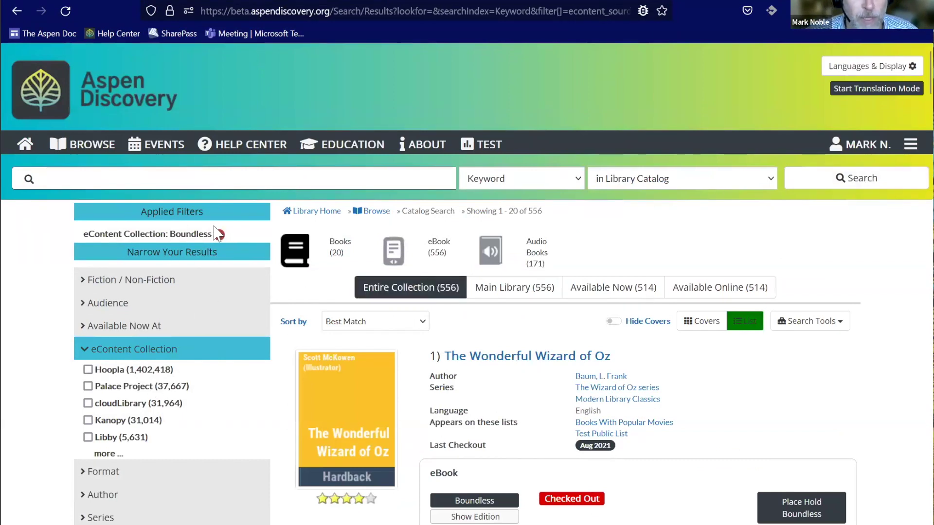
click(103, 457)
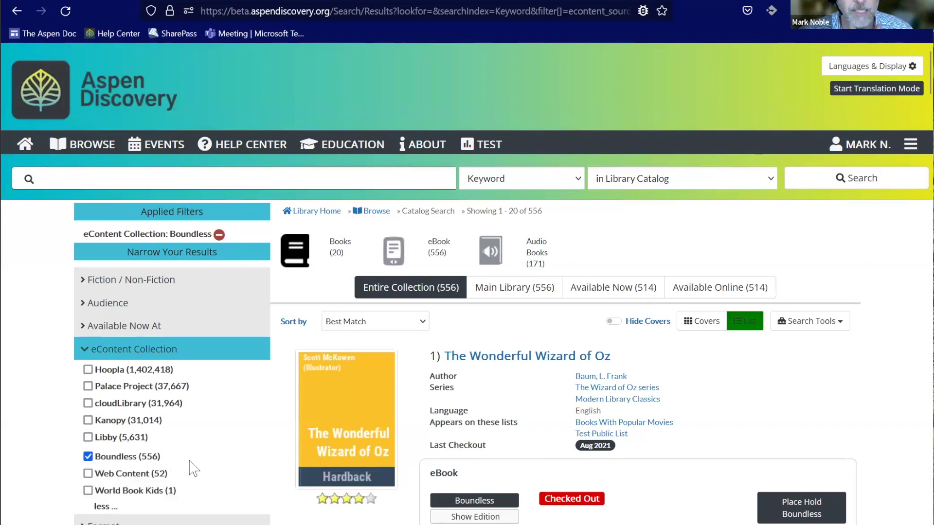
scroll(682, 333, down, 2)
scroll(682, 334, down, 1)
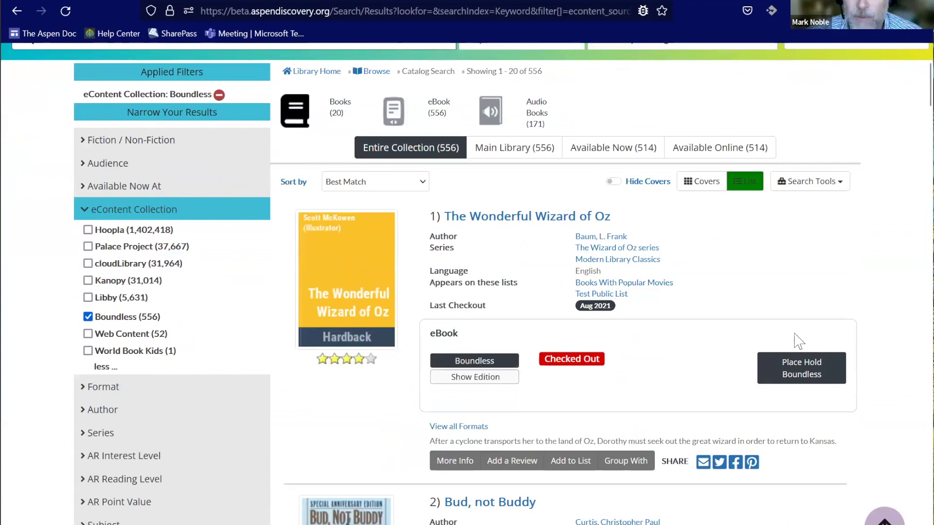
scroll(799, 340, down, 3)
scroll(799, 342, down, 2)
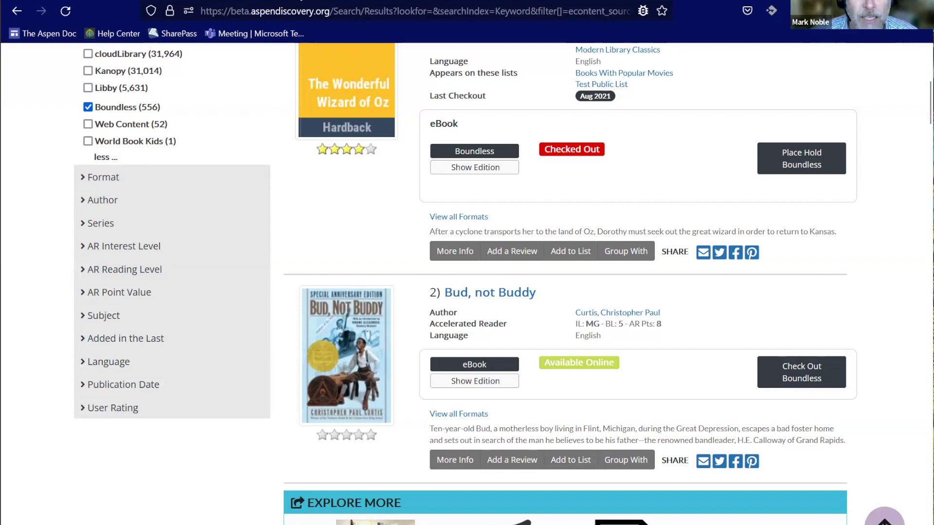
- Bring up the Library Systems settings page and inspect the languages and display options in the header's burger menu
key(alt+Left)
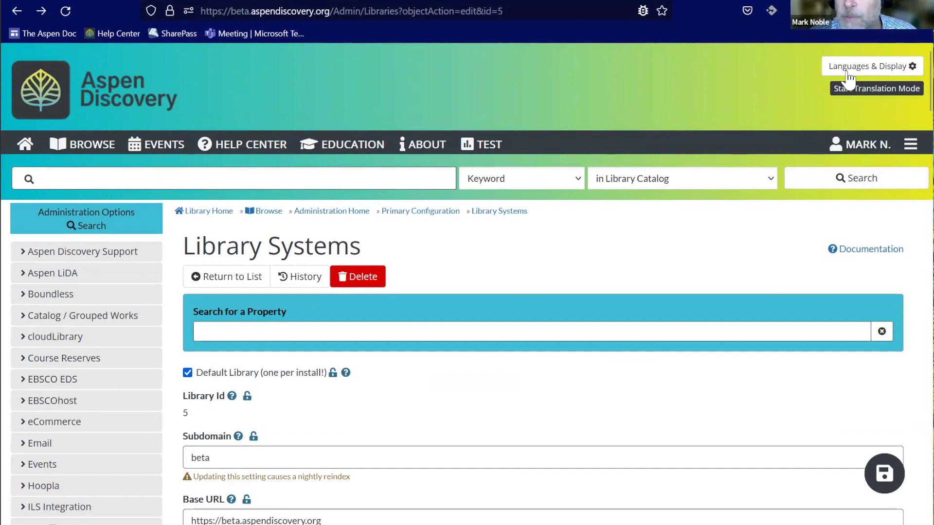
click(910, 144)
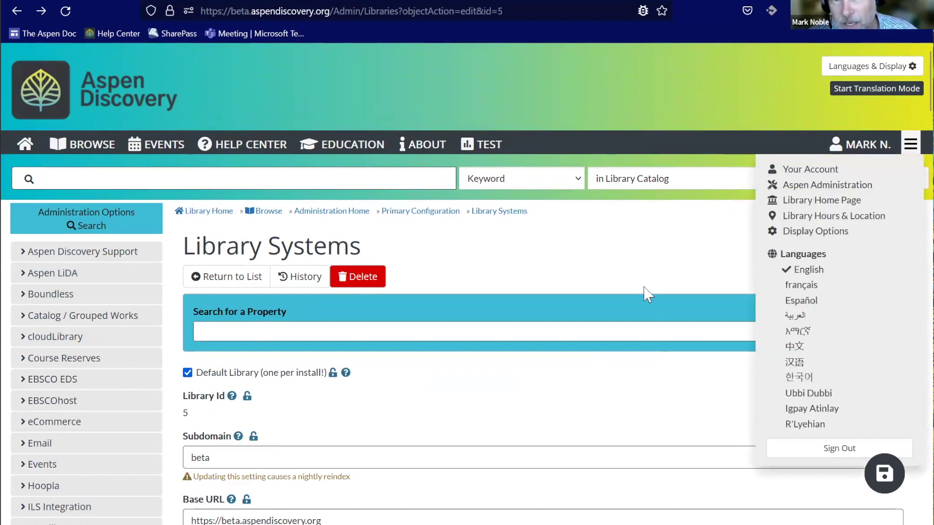
click(640, 269)
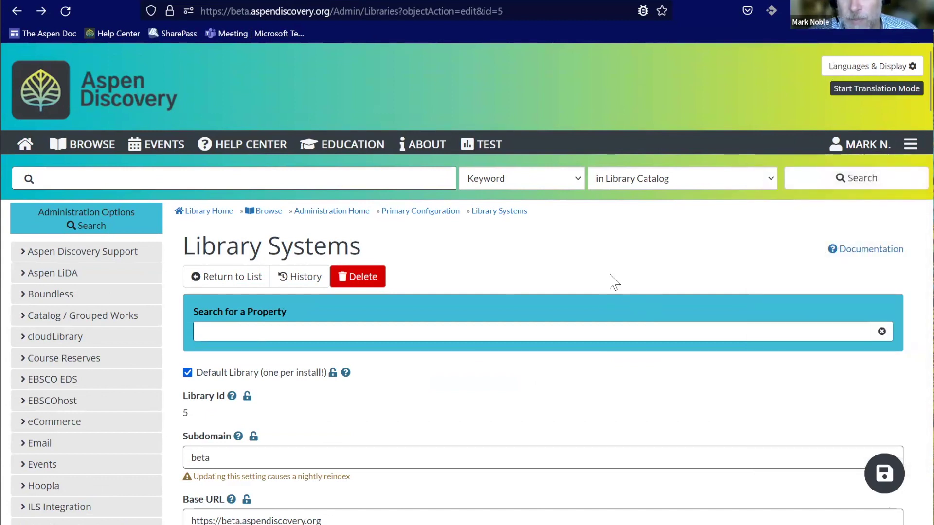
- Filter the library system's properties by "displ" and turn off Show Language and Display Settings in Page Header
scroll(628, 293, down, 3)
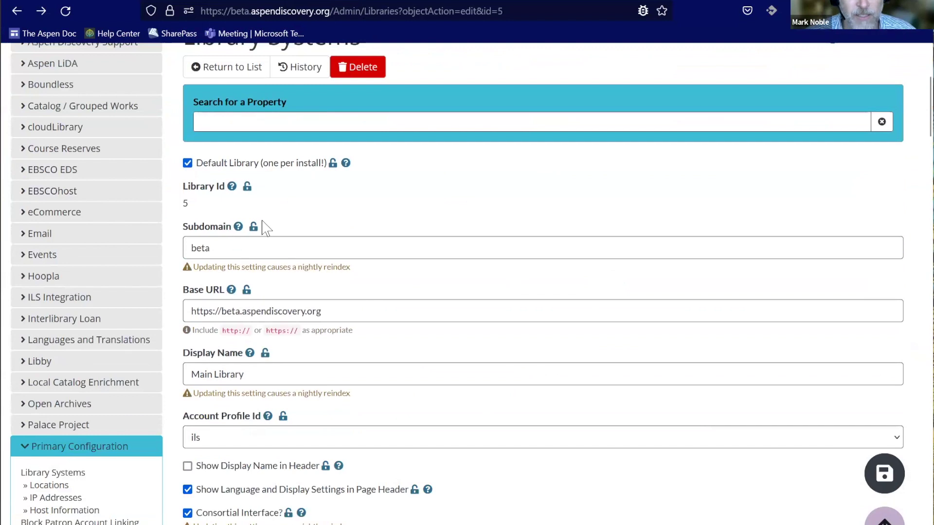
scroll(263, 243, up, 3)
click(266, 263)
text(displ)
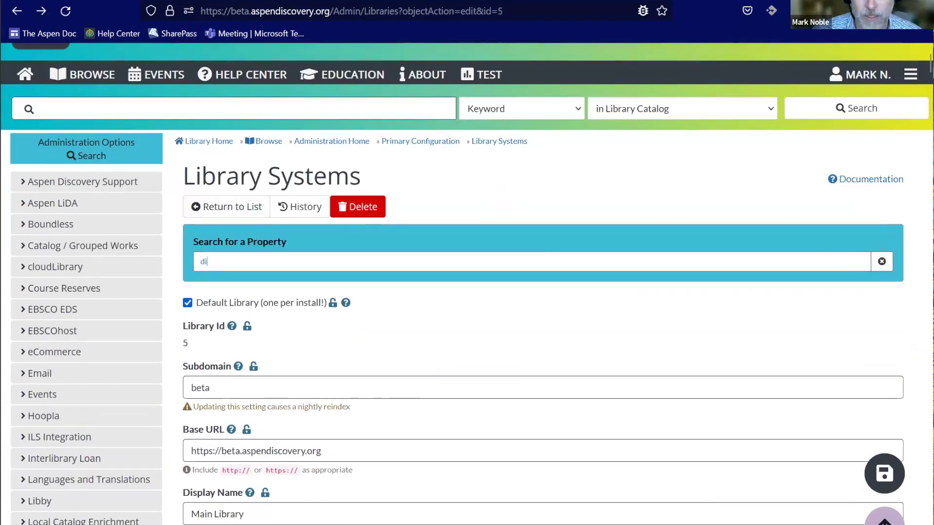
click(309, 392)
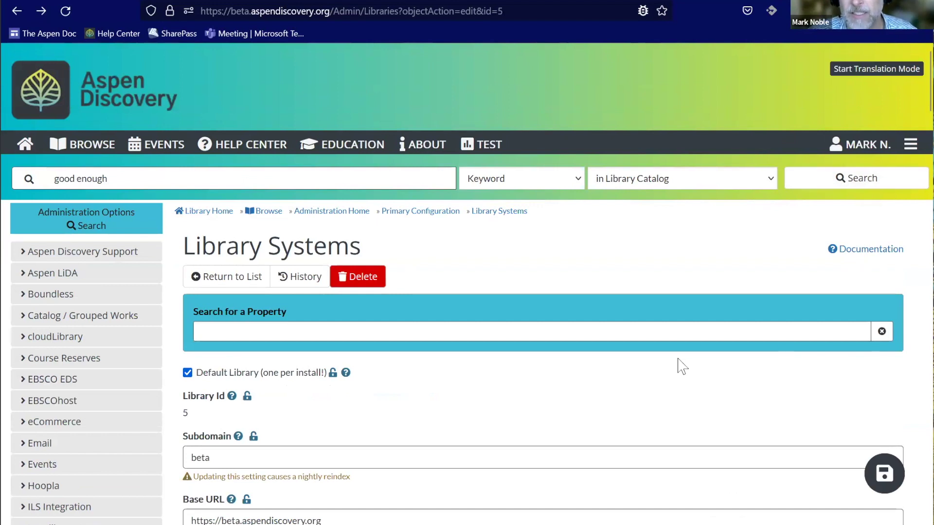
- Filter the properties by "dis", enable Show Language and Display Settings in Page Header, and save the library system
scroll(683, 366, down, 3)
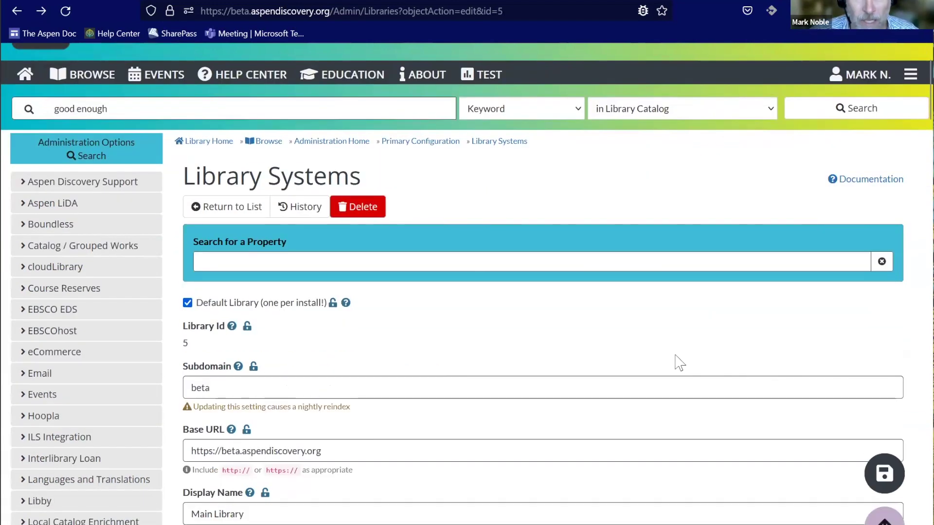
click(299, 262)
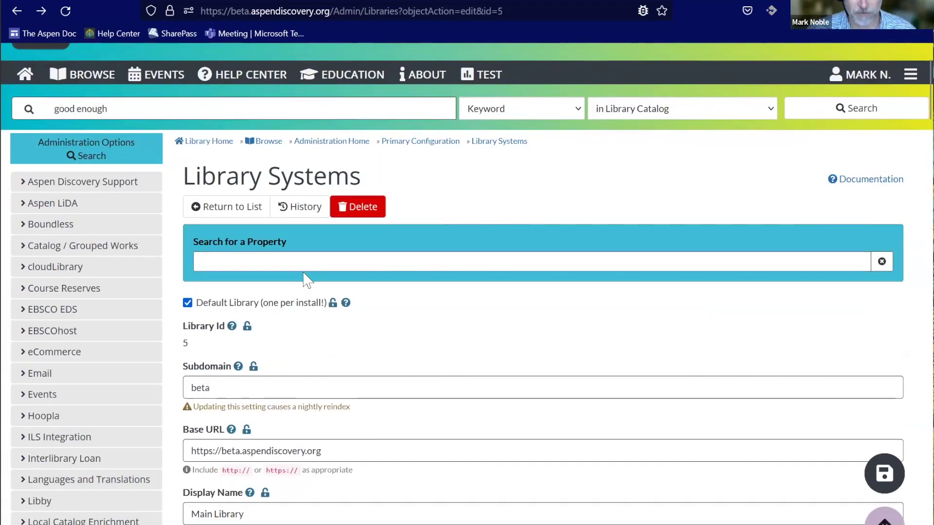
text(dis)
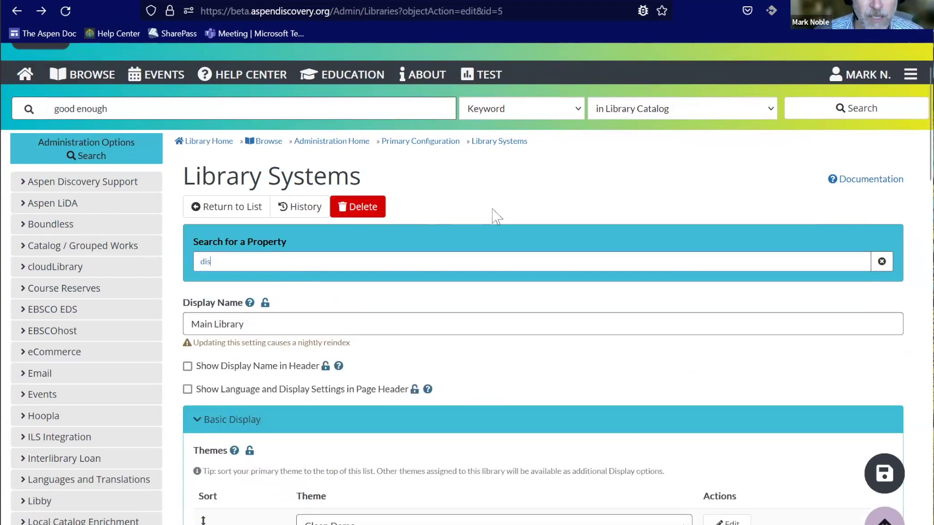
click(351, 395)
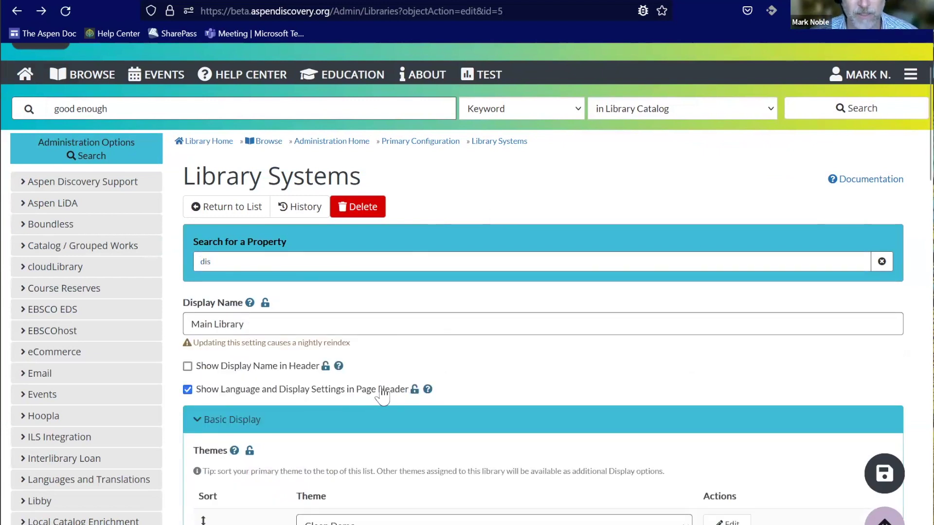
click(888, 476)
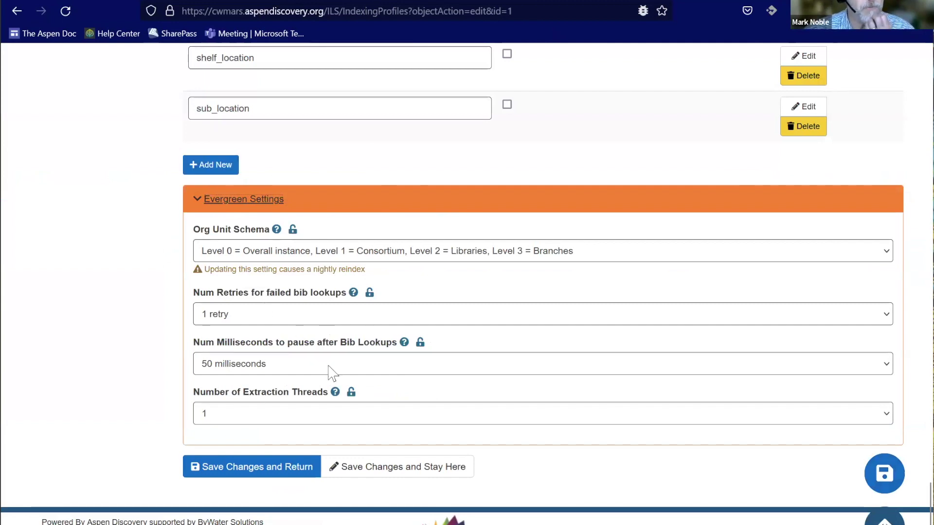
- Inspect the available choices for failed bib lookup retries and the pause after bib lookups in Evergreen Settings
click(379, 323)
click(349, 323)
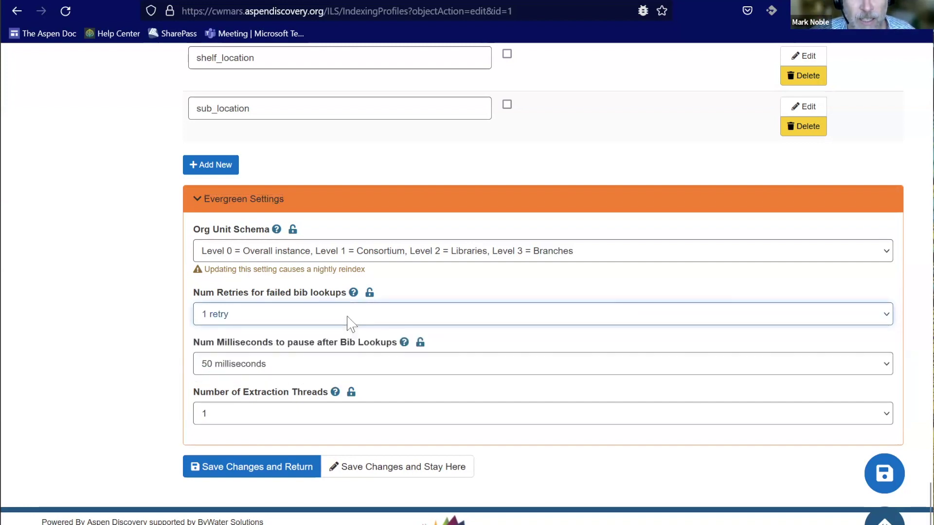
click(315, 371)
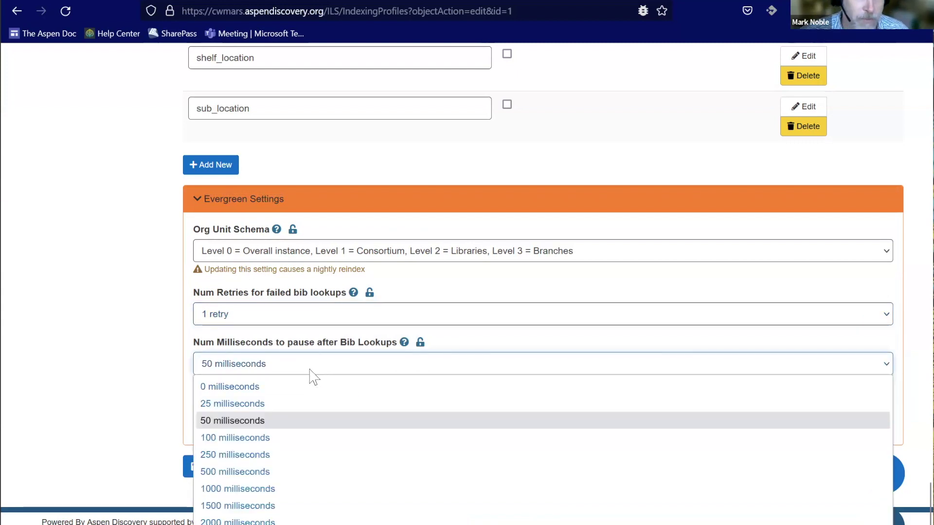
click(105, 380)
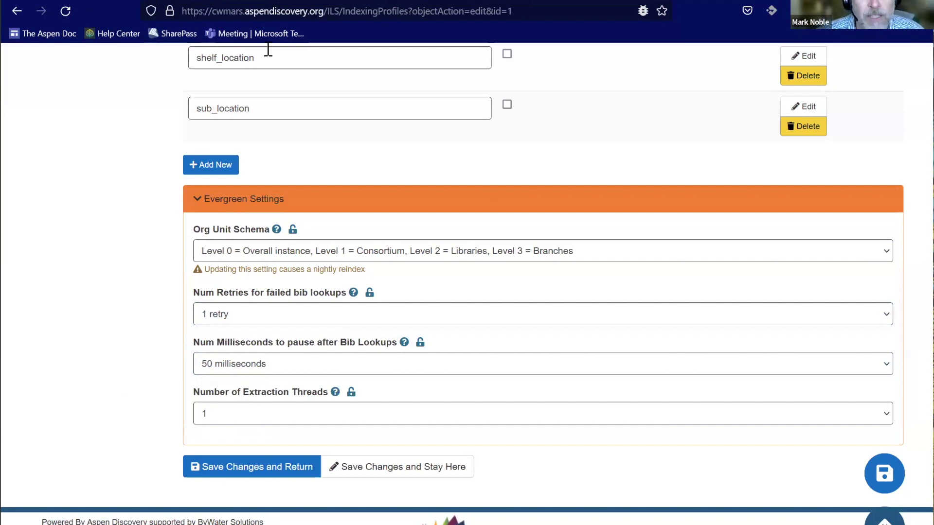
- Return to the release notes and read the Hoopla, Linked Account, Koha, OverDrive and Palace Project updates
key(ctrl+Tab)
scroll(323, 313, down, 3)
scroll(320, 304, down, 7)
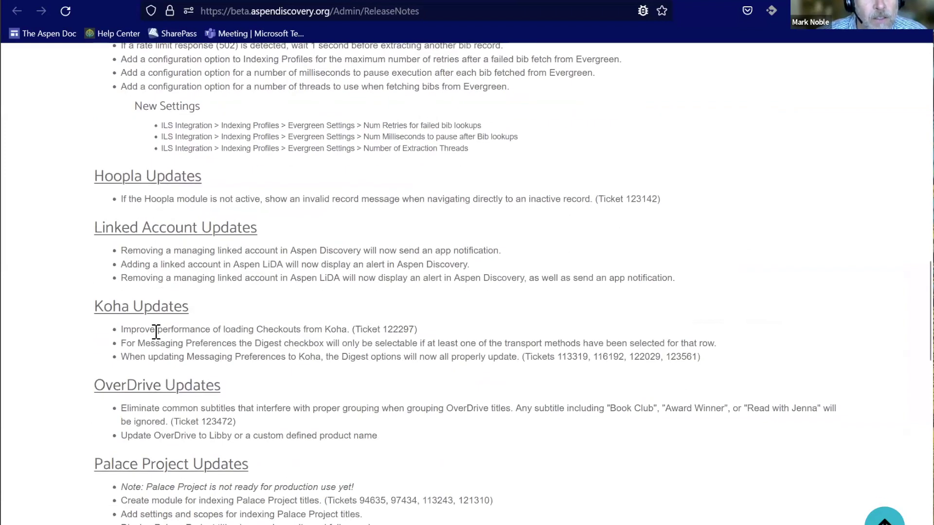
scroll(162, 333, down, 1)
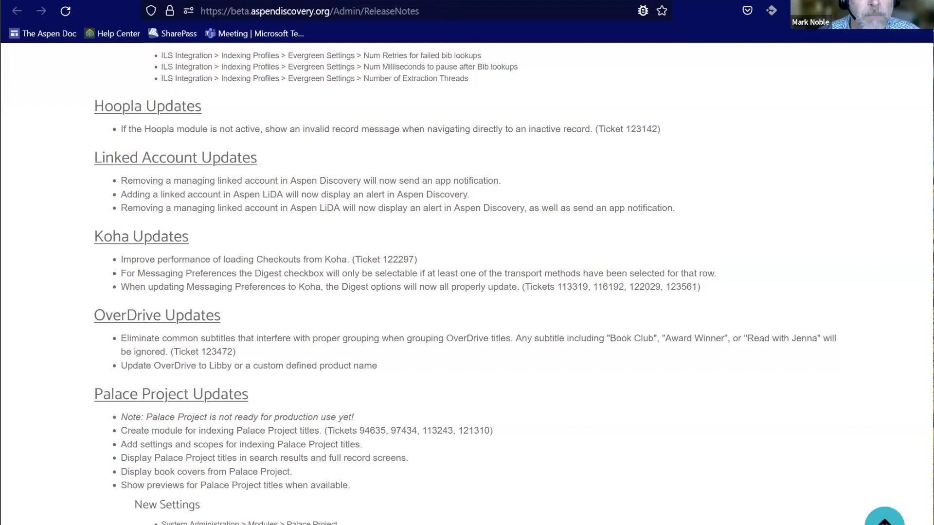
- In the catalog search results, remove the Boundless filter and filter the eContent Collection to Libby
click(235, 0)
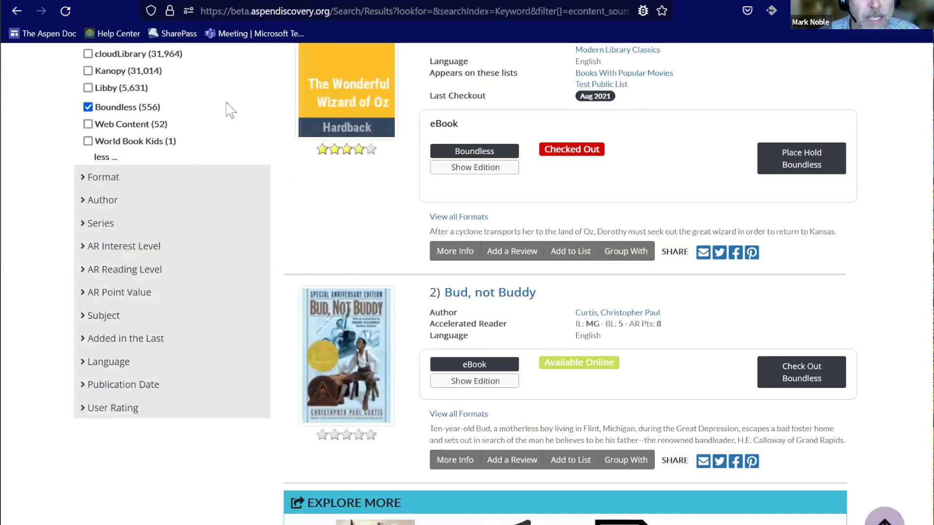
scroll(229, 142, up, 7)
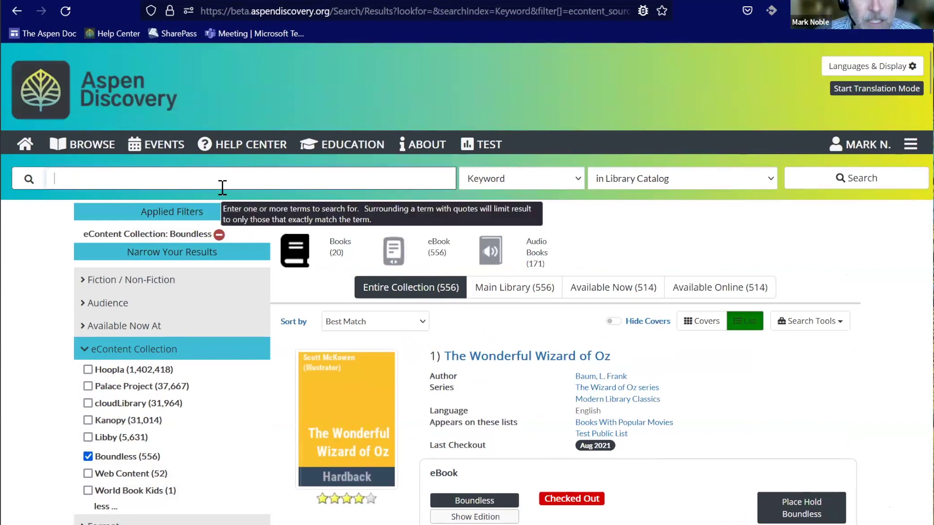
click(106, 456)
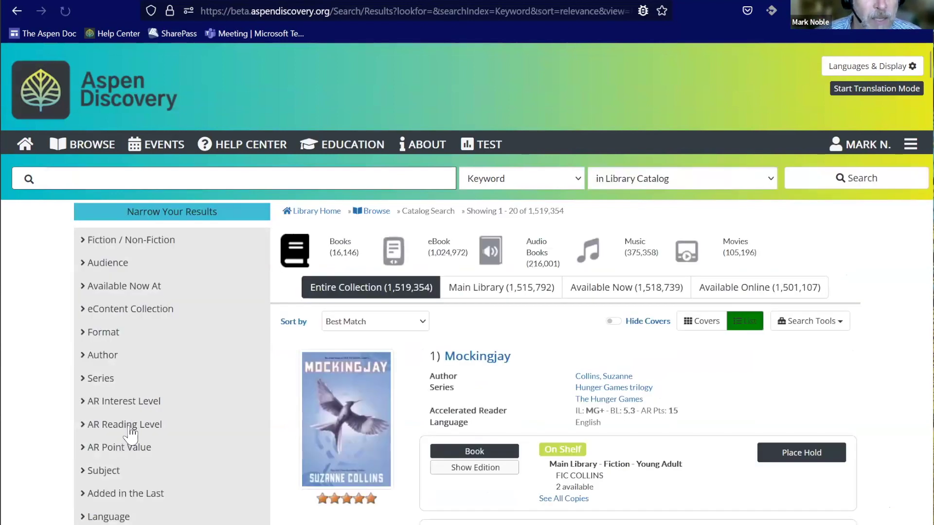
scroll(125, 389, down, 4)
scroll(129, 225, up, 2)
click(129, 238)
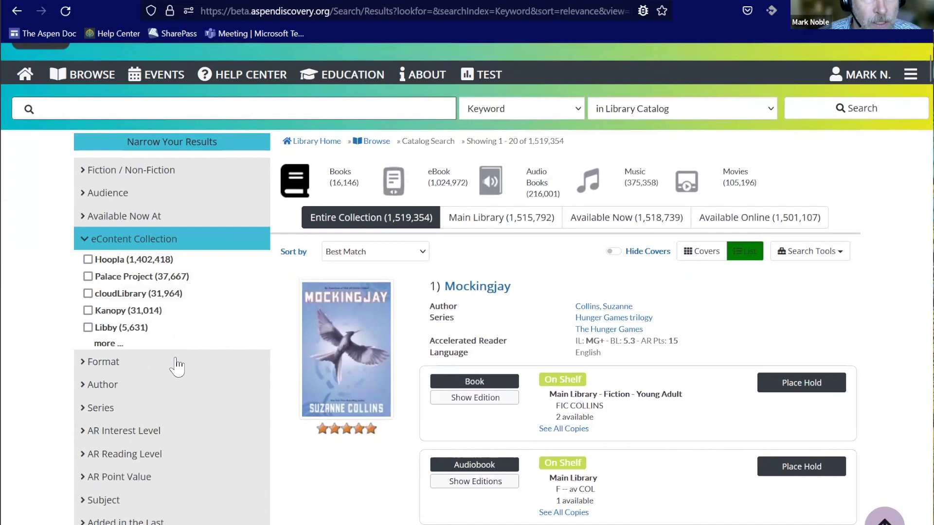
click(102, 349)
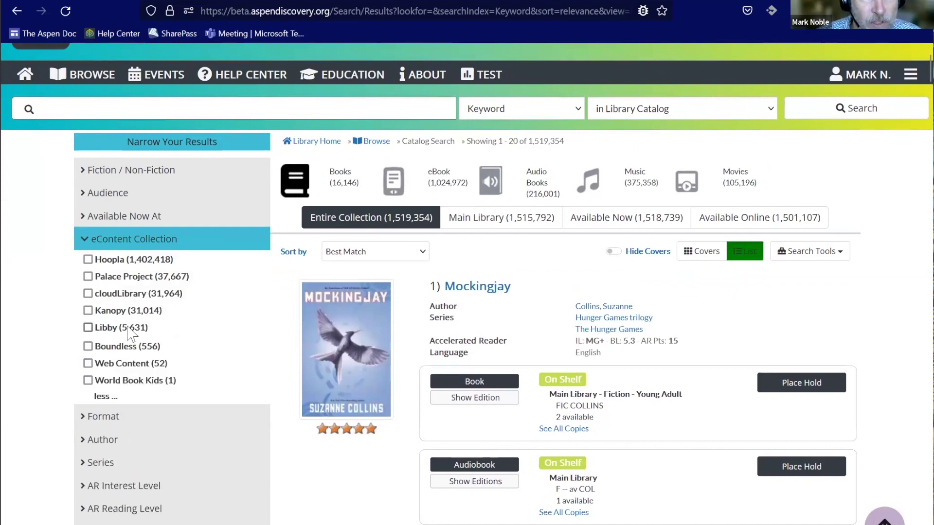
click(105, 329)
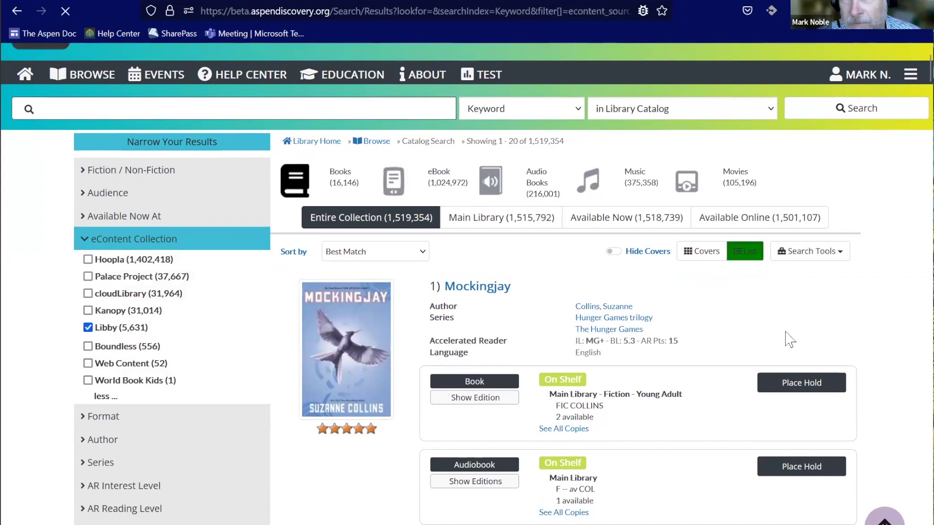
- Examine the format labels and the checkout and preview options on the Libby-filtered titles
scroll(777, 274, down, 3)
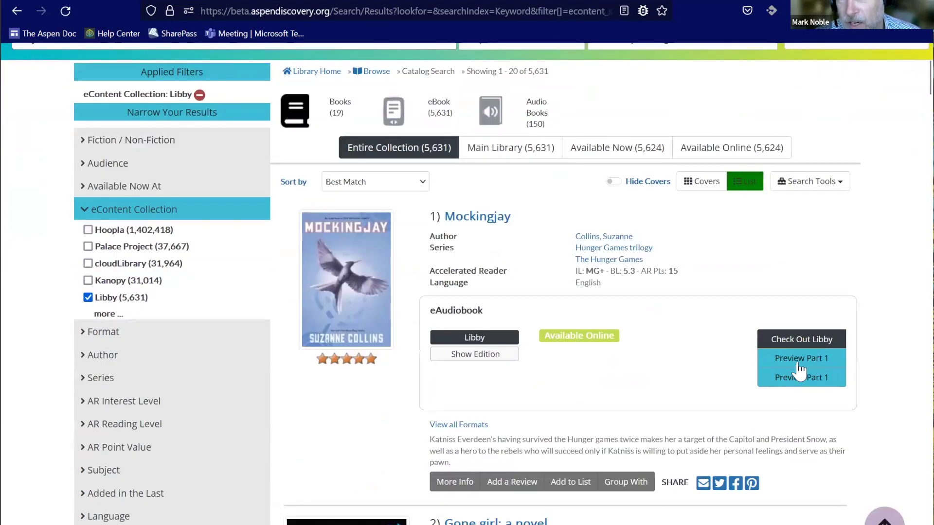
scroll(758, 365, down, 4)
scroll(786, 434, down, 4)
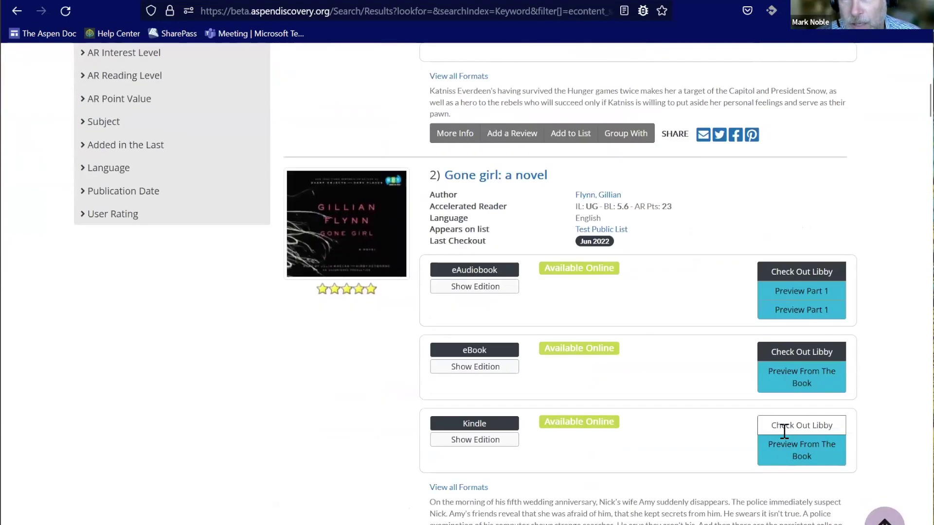
scroll(556, 334, up, 10)
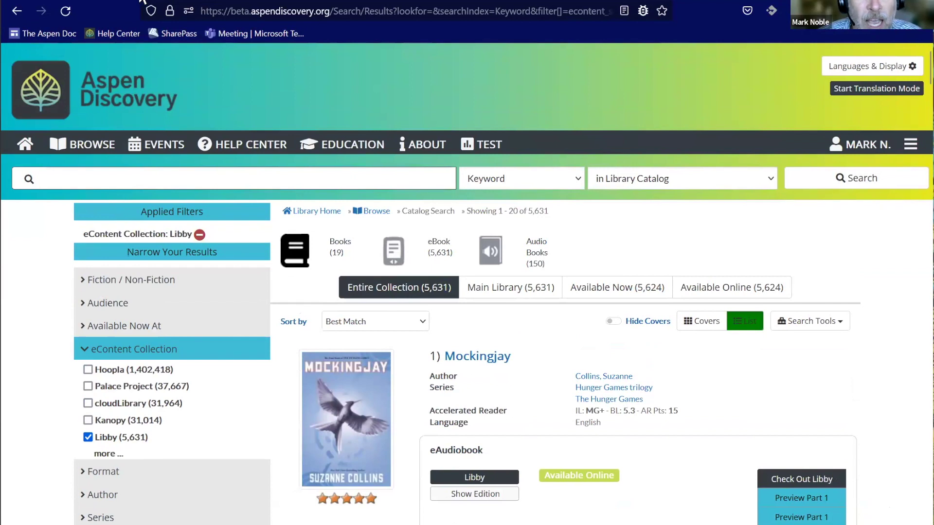
- Search the administration settings for "libb", open the All Records scope under Libby Scopes and locate its Reader Name setting
click(910, 144)
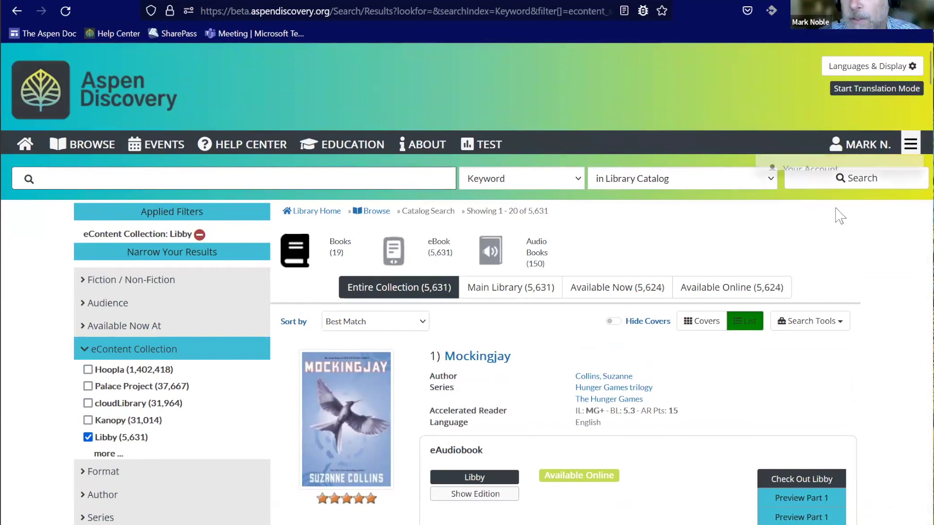
click(826, 187)
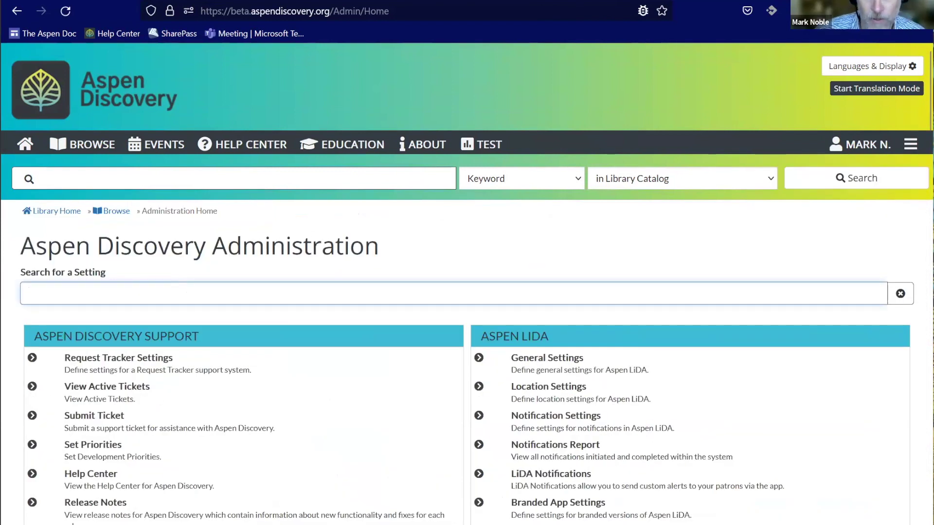
text(libb)
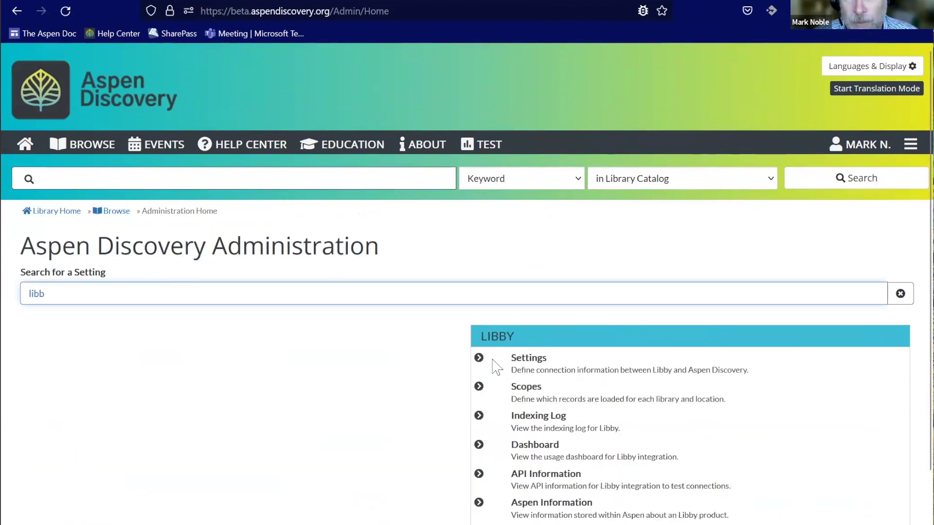
click(530, 388)
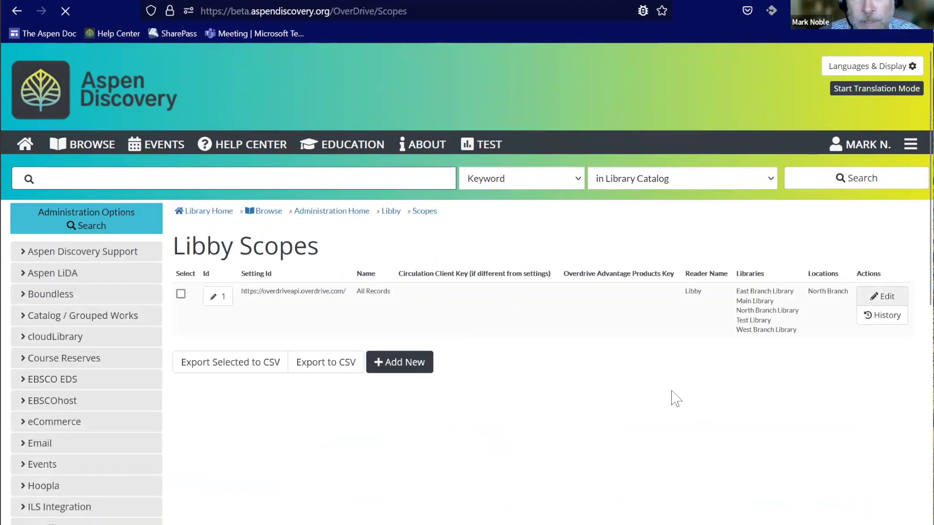
scroll(599, 401, down, 8)
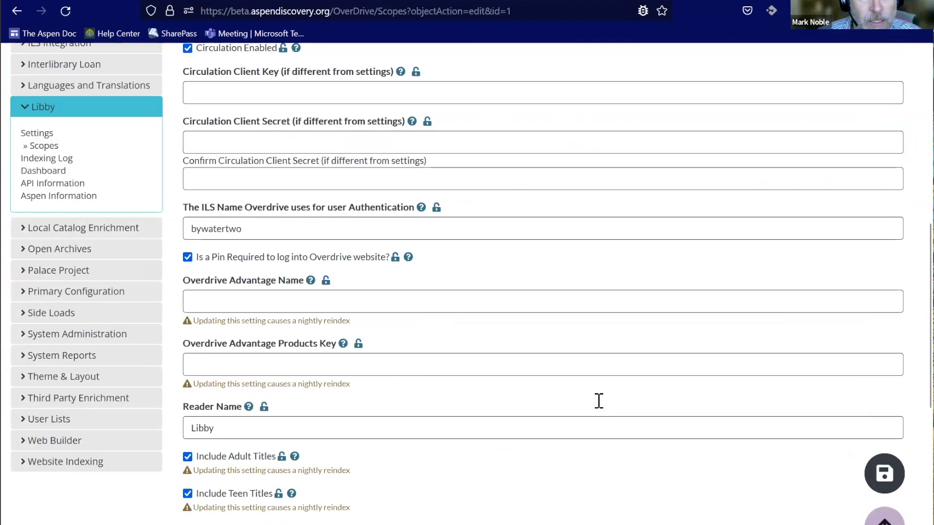
scroll(599, 403, down, 2)
click(229, 334)
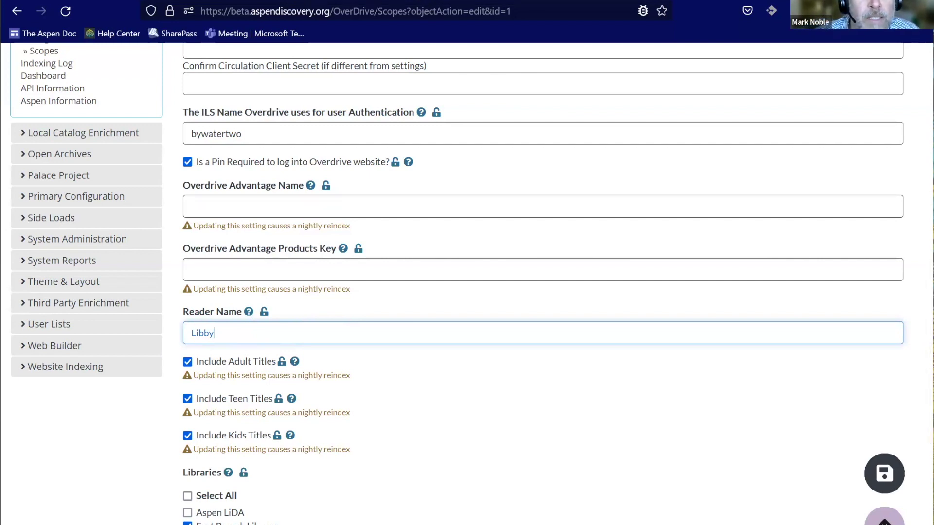
- In the Palace Project results for "palace", preview The Palace Papers eBook and page forward through the sample
click(420, 2)
triple_click(305, 172)
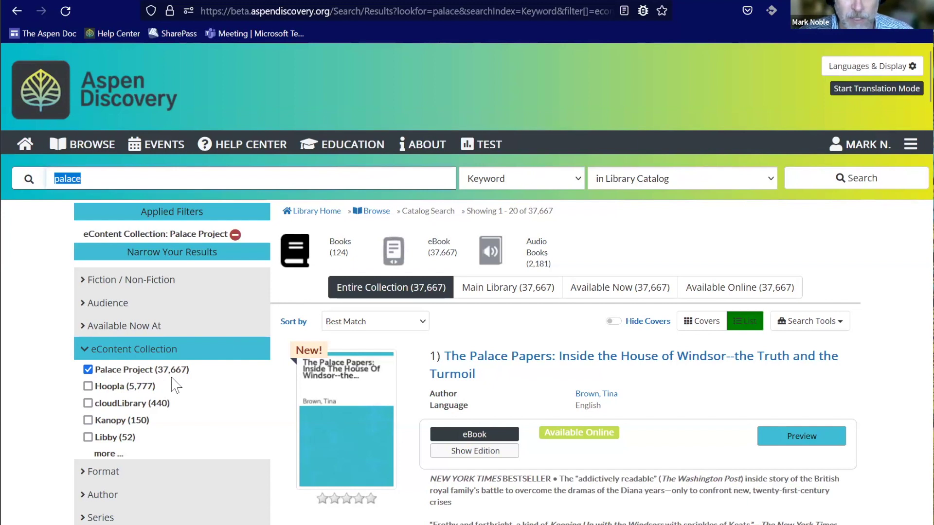
click(803, 438)
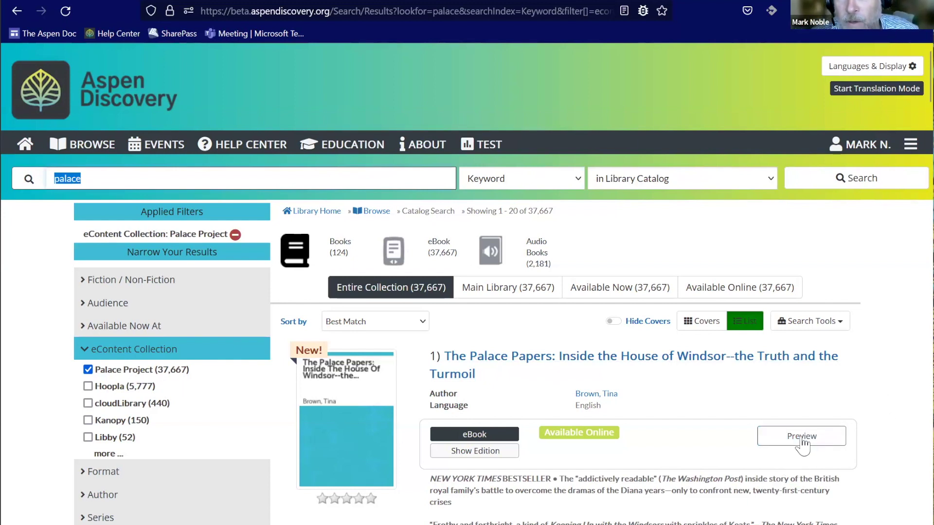
click(802, 438)
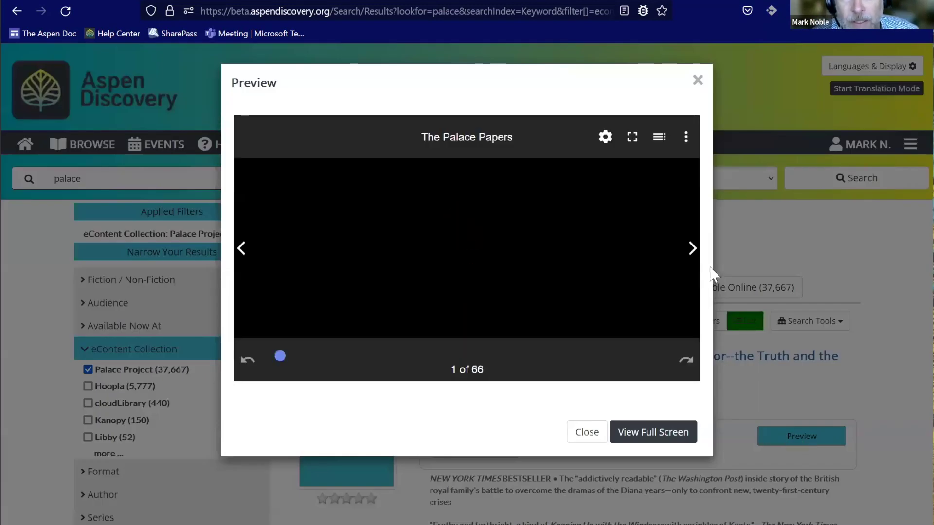
click(692, 249)
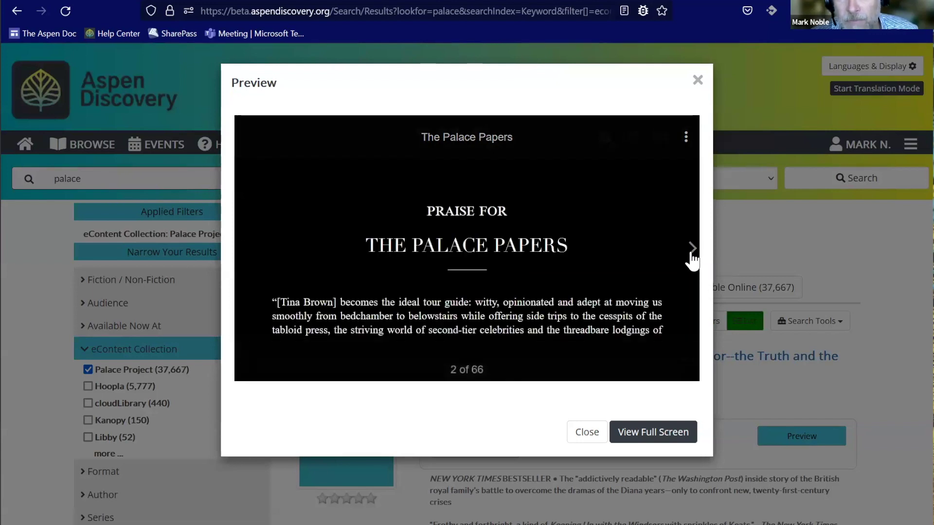
click(691, 249)
click(691, 249)
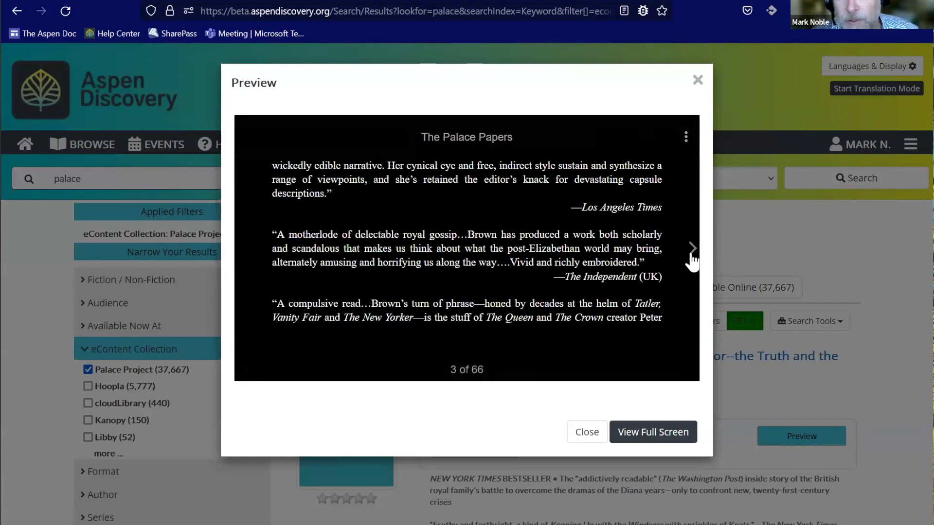
click(692, 249)
- View The Palace Papers sample in full screen, return to the search results and close the preview
click(679, 431)
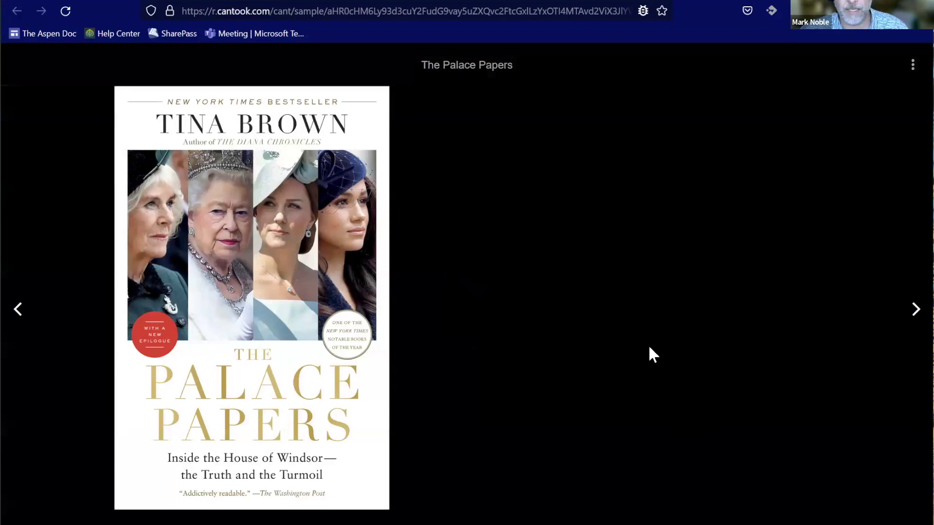
mouse_move(563, 63)
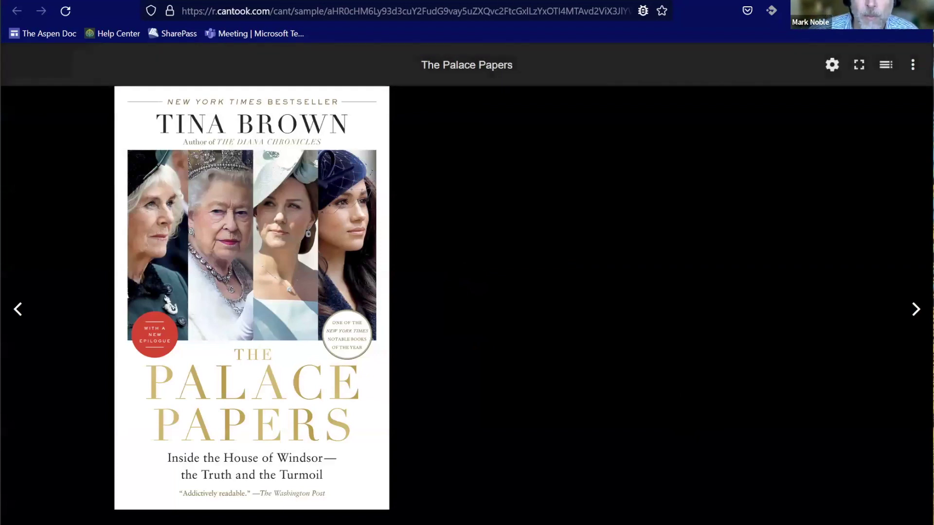
click(471, 1)
click(602, 396)
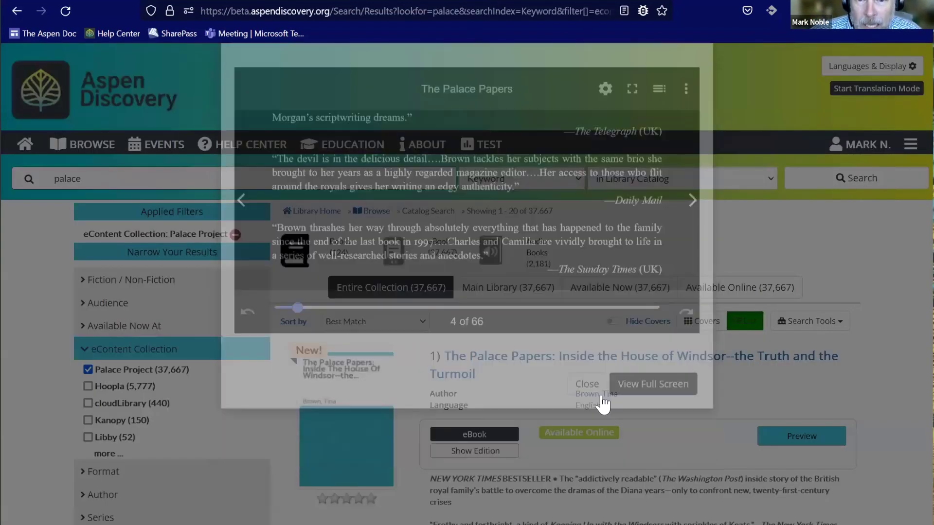
- Open the full record of The Palace Papers and examine its availability status, description and related titles
scroll(586, 378, down, 3)
scroll(396, 428, down, 2)
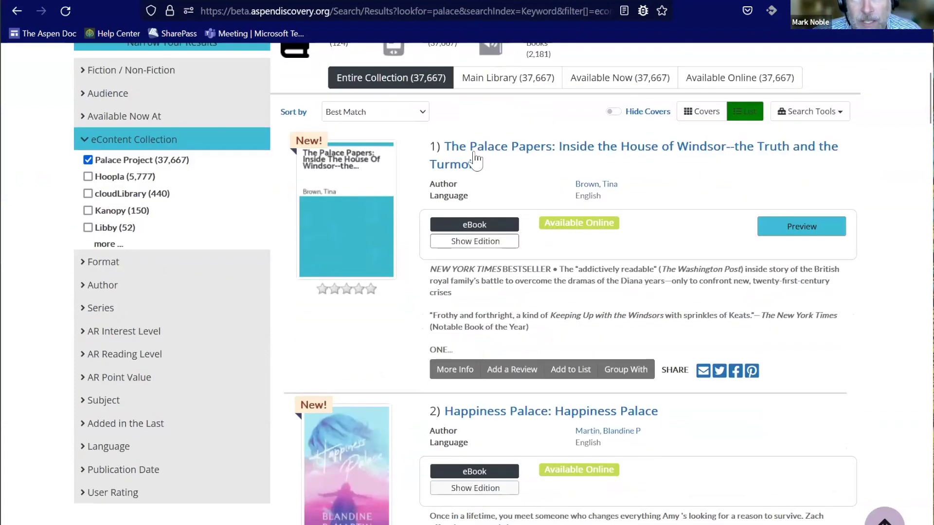
click(477, 149)
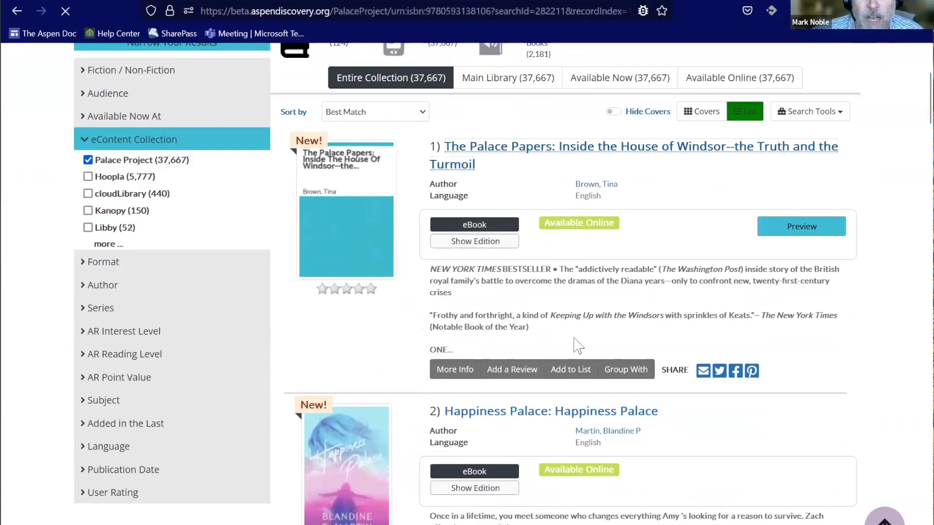
scroll(506, 353, down, 2)
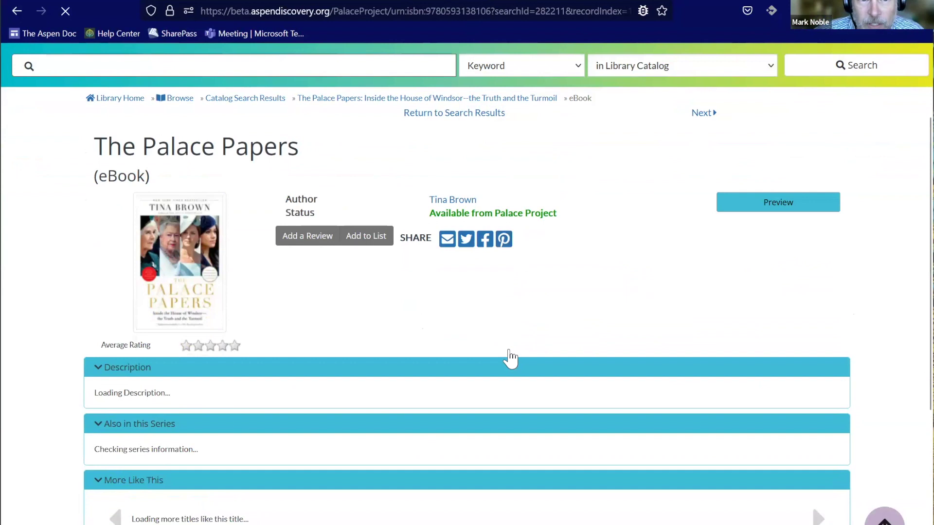
scroll(511, 359, down, 4)
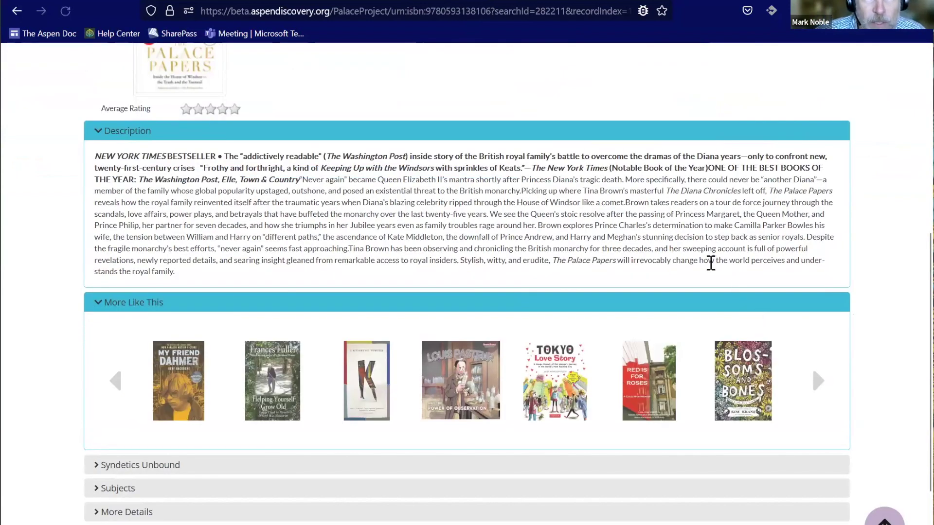
scroll(710, 263, up, 6)
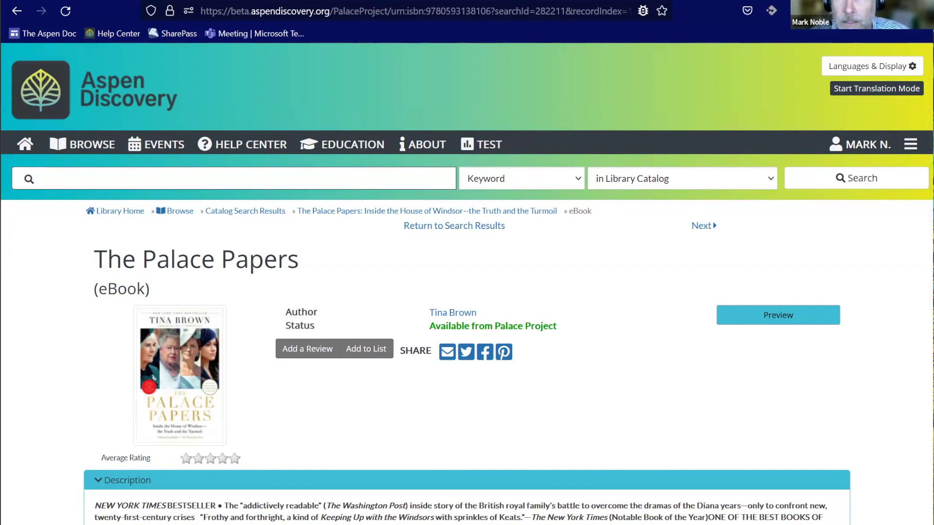
- Open the "Choose the new library mascot" quick poll for editing and examine its title, texts, required fields, results setting and answer options
key(alt+Left)
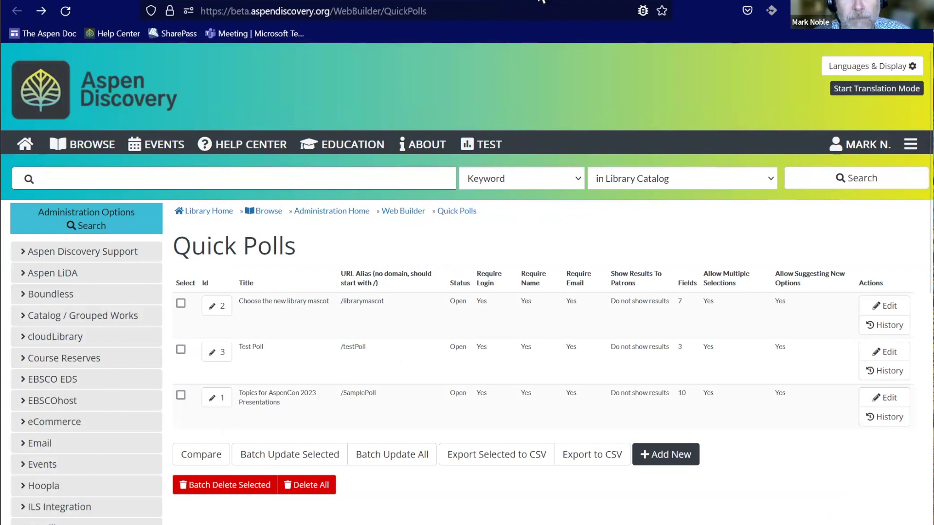
key(alt+Right)
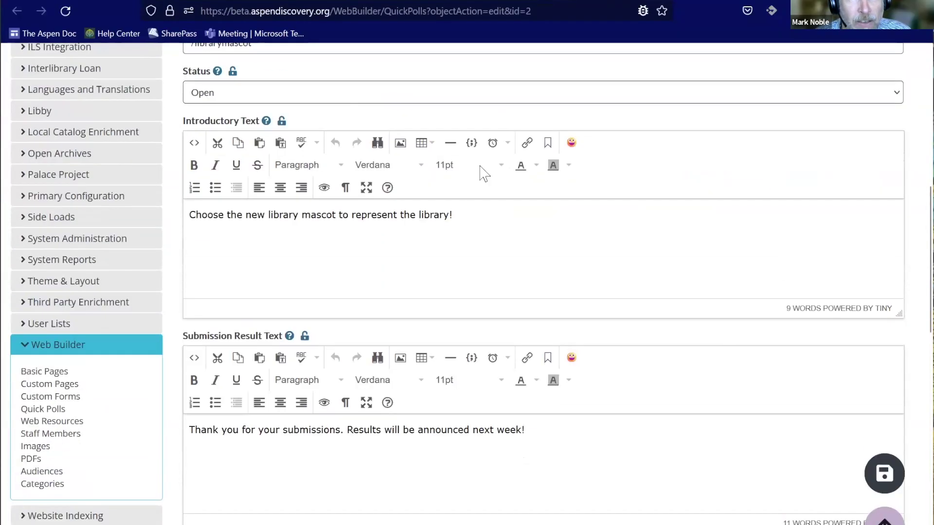
scroll(479, 169, up, 3)
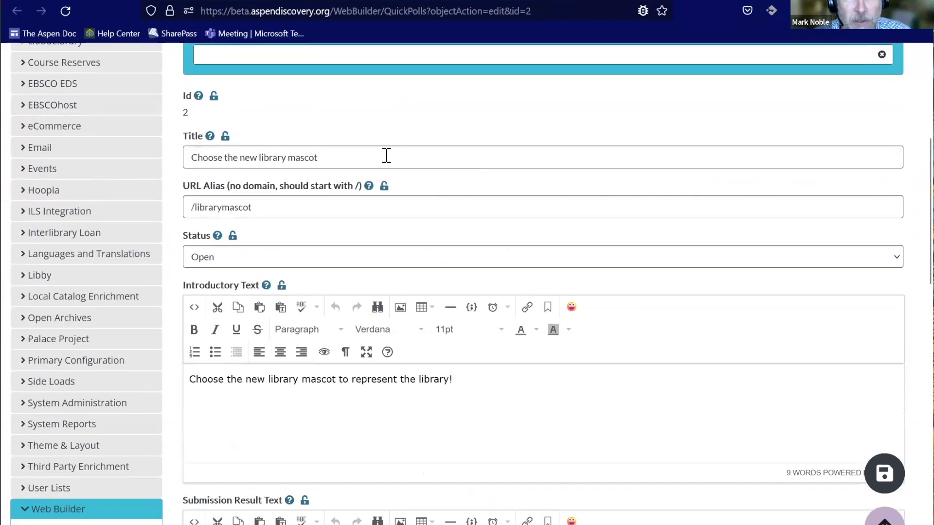
scroll(384, 154, down, 3)
scroll(385, 154, down, 3)
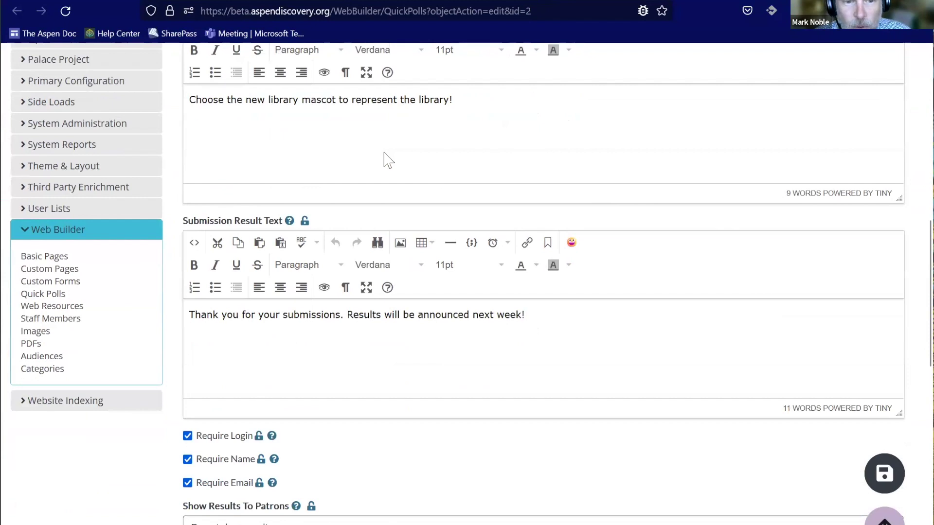
scroll(388, 160, down, 2)
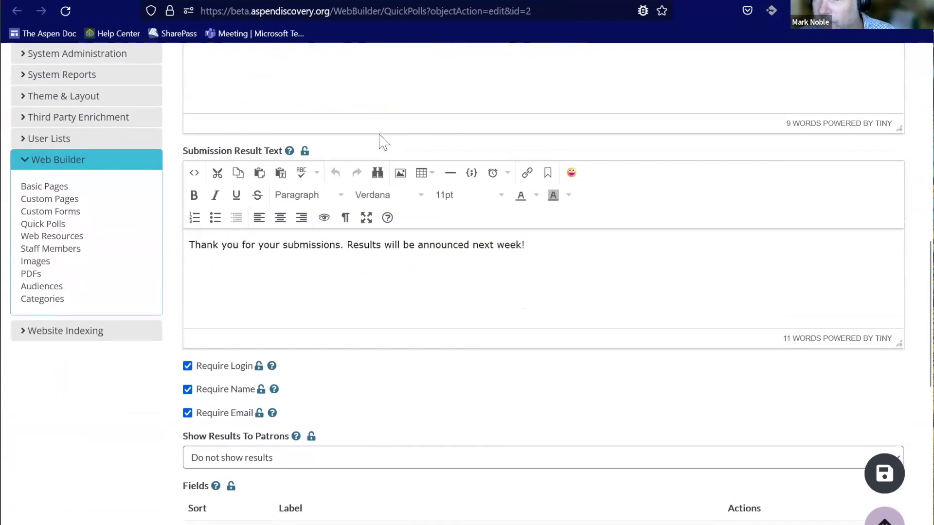
scroll(504, 429, down, 5)
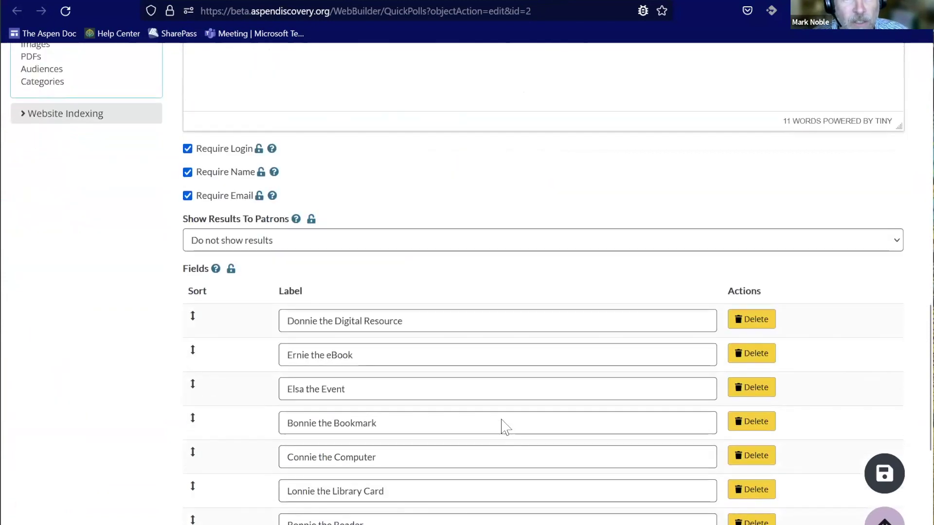
scroll(504, 429, down, 8)
scroll(498, 420, up, 6)
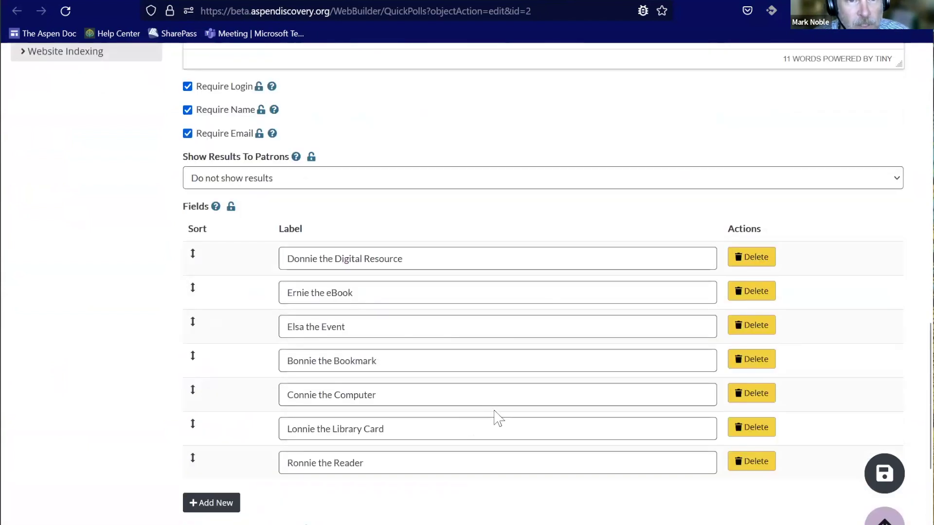
scroll(498, 421, up, 2)
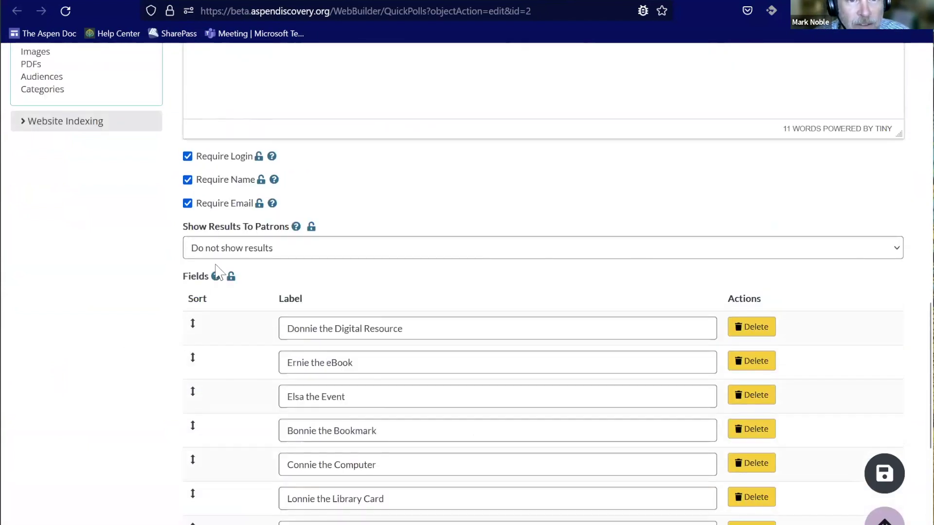
- Set the mascot poll's Show Results To Patrons option to "Show graphic results" and save the poll
click(245, 255)
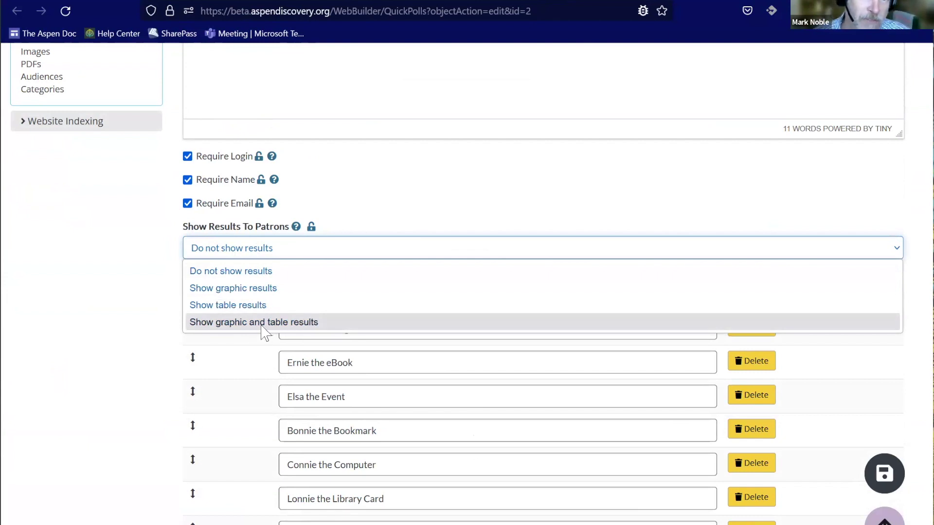
click(263, 291)
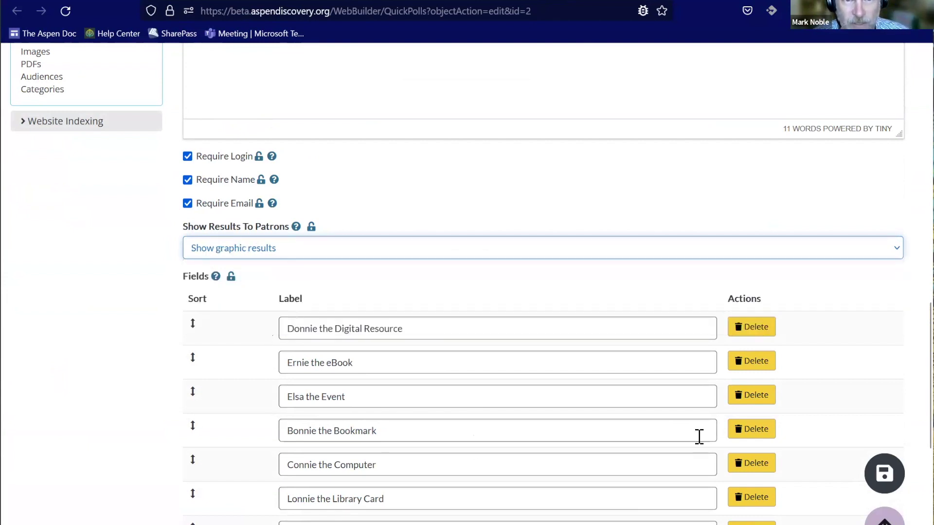
click(886, 474)
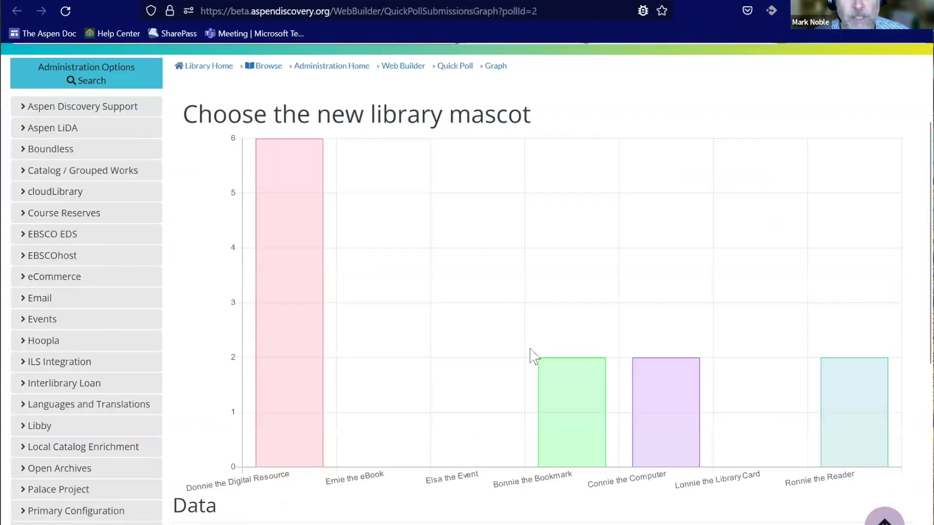
- Reload the mascot poll's results graph, sign out of the account and return to the graph as a signed-out patron
click(66, 11)
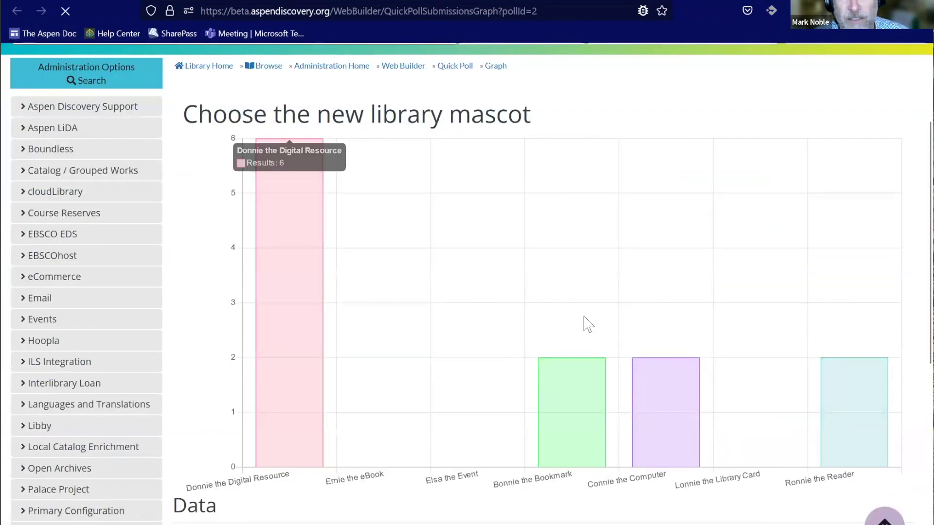
scroll(774, 223, up, 3)
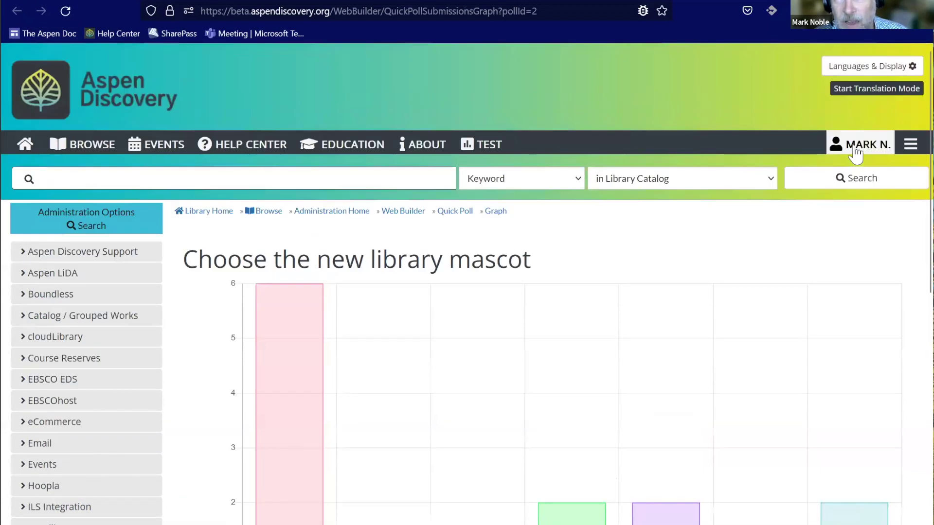
click(861, 145)
click(823, 450)
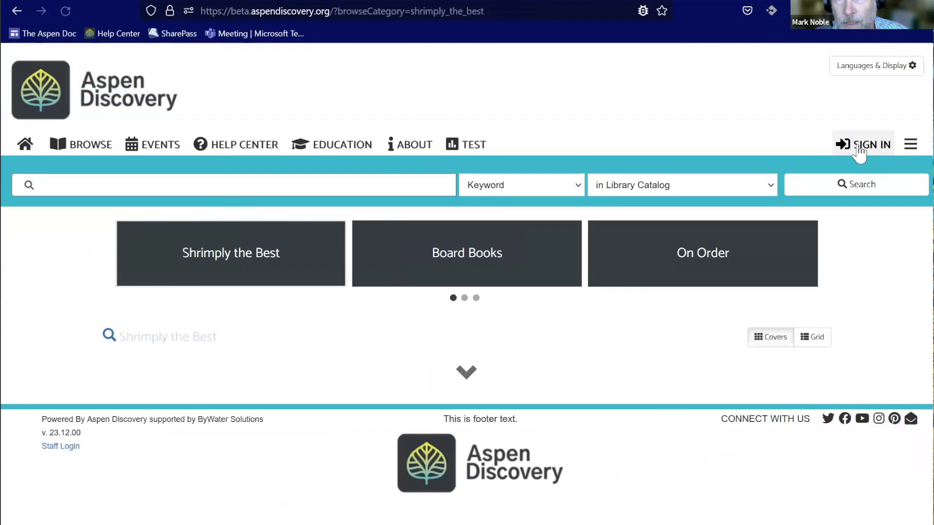
click(22, 7)
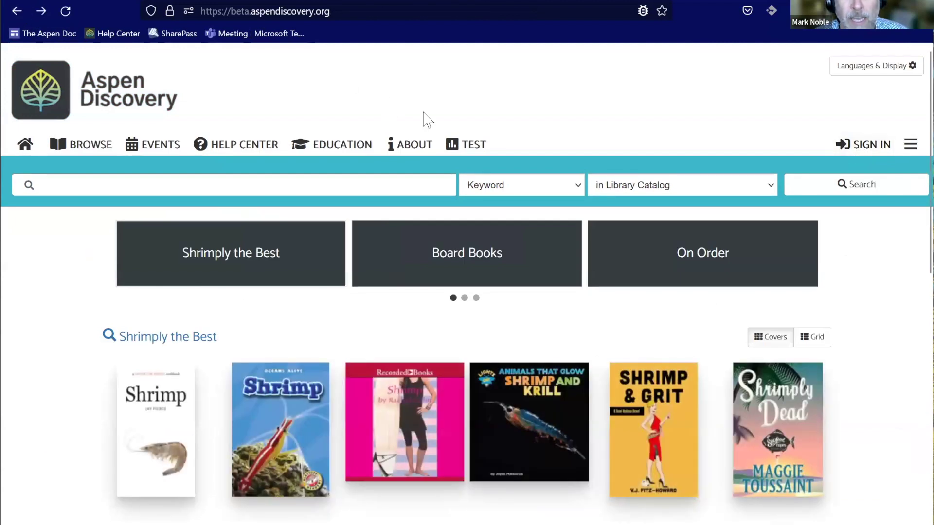
click(17, 10)
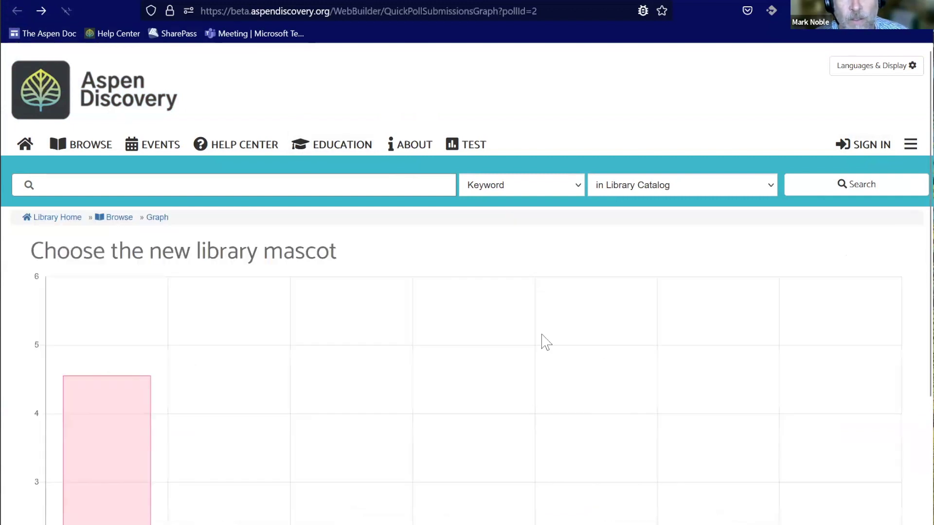
- Examine the patron view of the mascot poll's bar graph and highlight the page's web address
scroll(614, 298, down, 5)
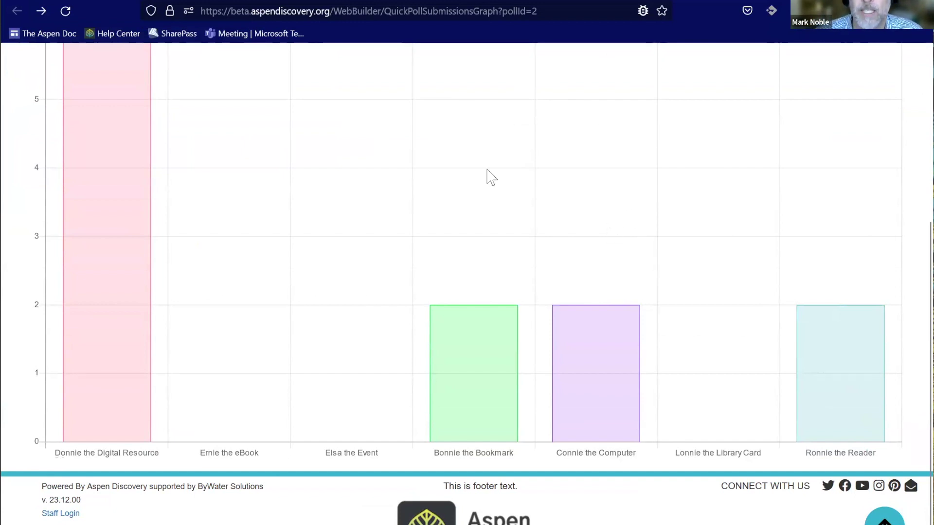
click(559, 9)
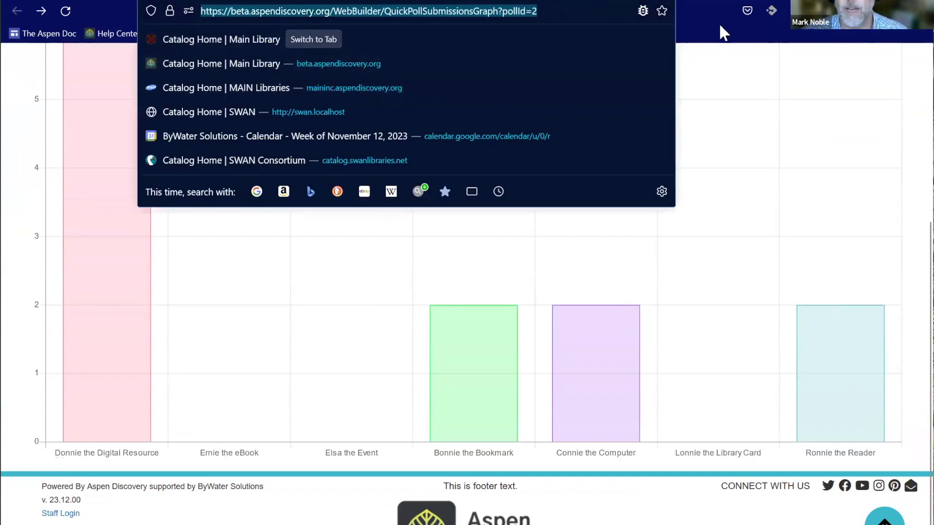
key(Escape)
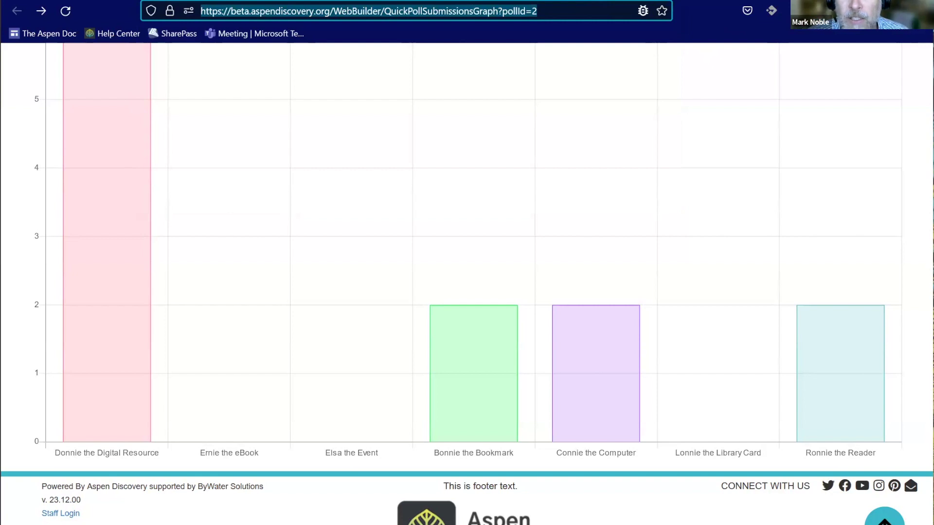
- Switch to the live St. Charles Public Library catalog and search the library catalog by Title for "Bloom"
key(ctrl+Tab)
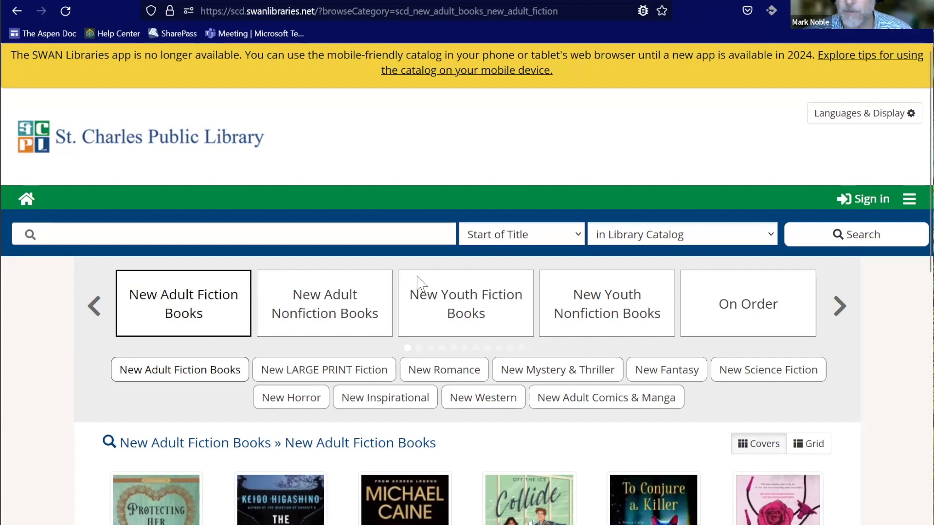
click(313, 235)
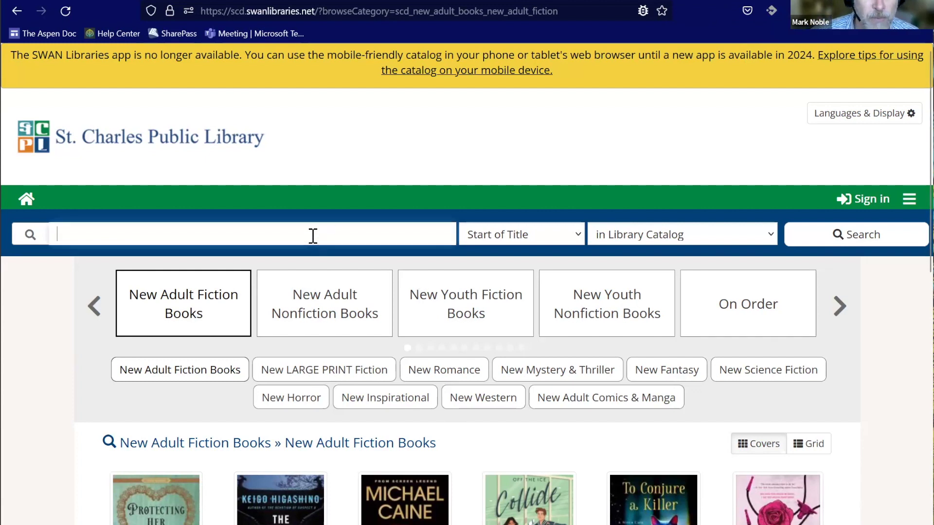
text(Bloom)
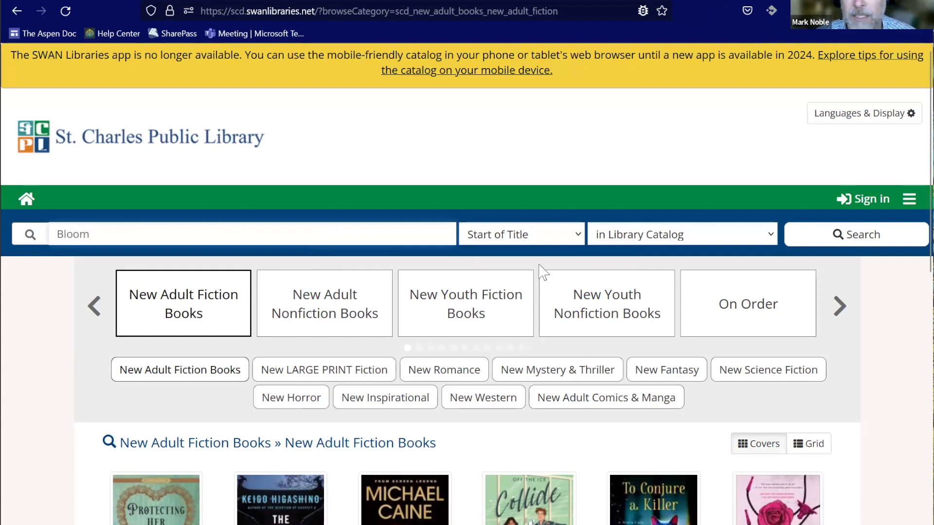
click(516, 238)
click(482, 275)
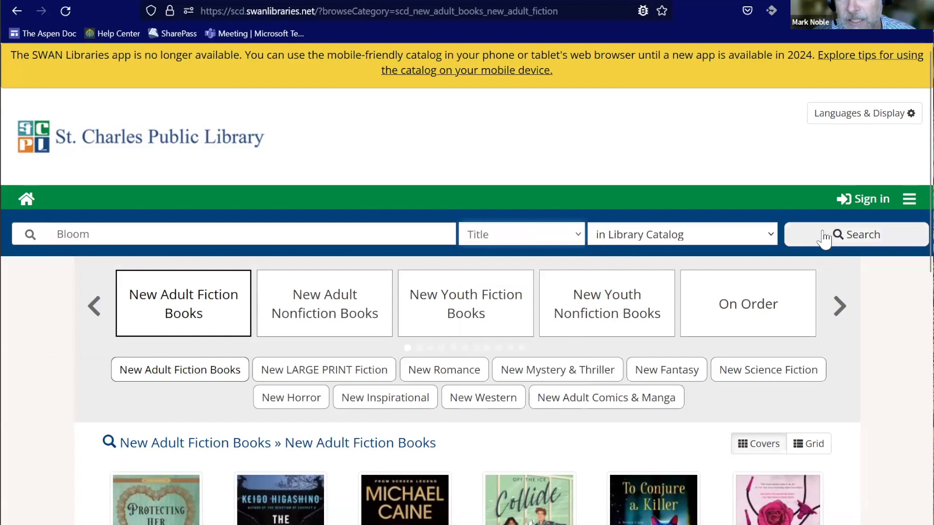
click(835, 249)
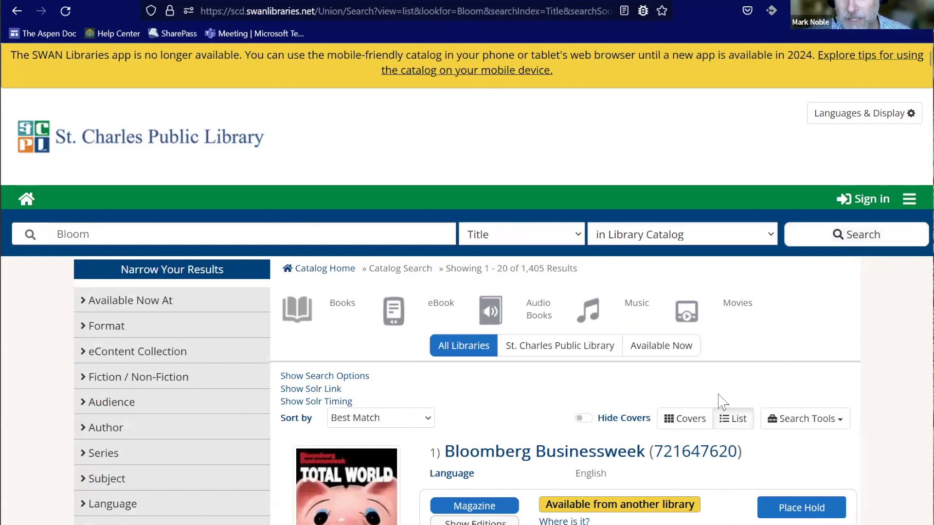
- Look through the "Bloom" results for The taming of the shrew and expand its full list of series
scroll(734, 382, down, 4)
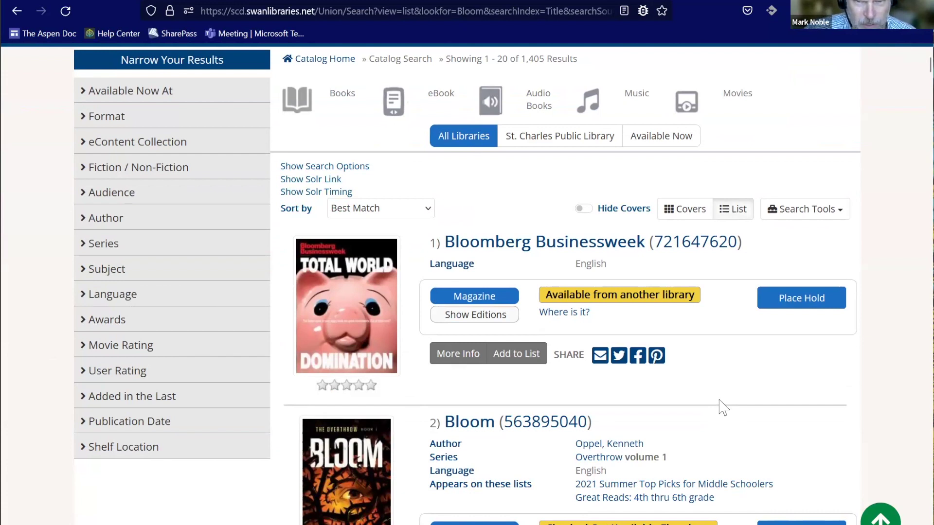
scroll(725, 407, down, 7)
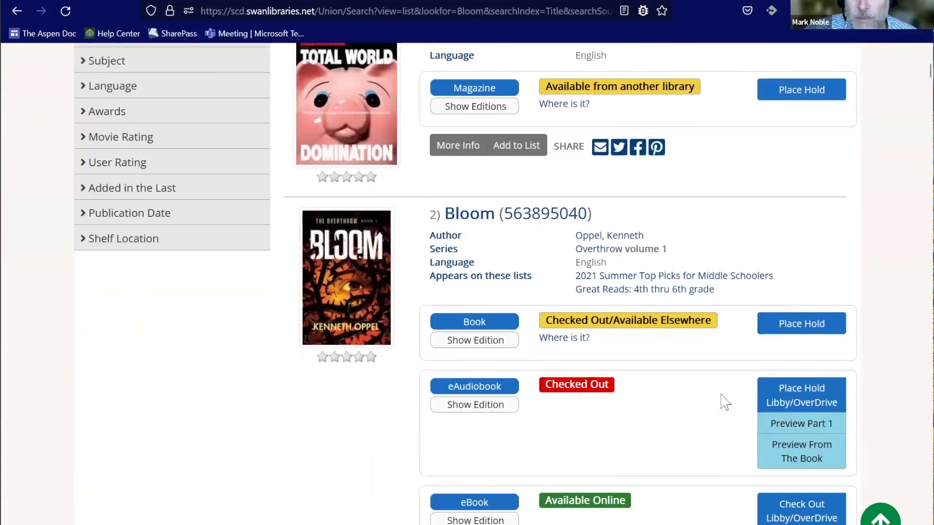
scroll(725, 402, down, 7)
scroll(725, 402, down, 10)
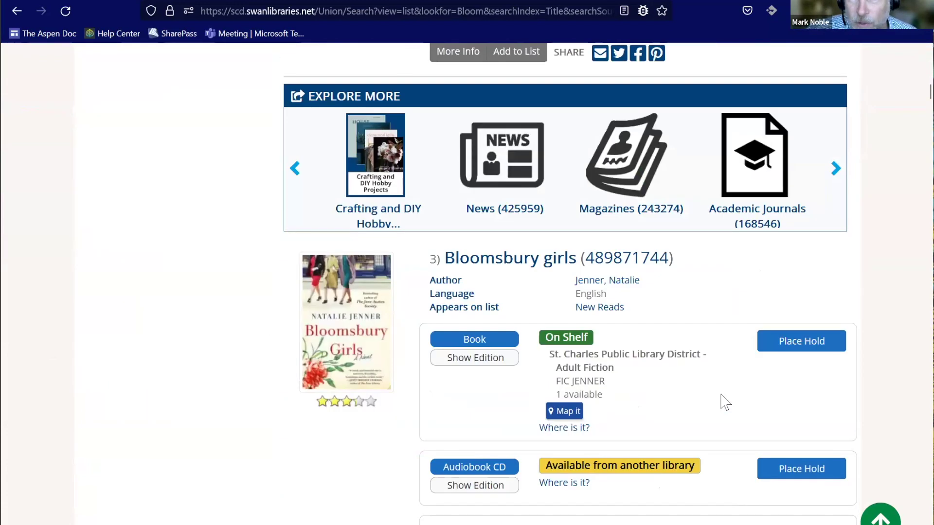
scroll(726, 402, down, 10)
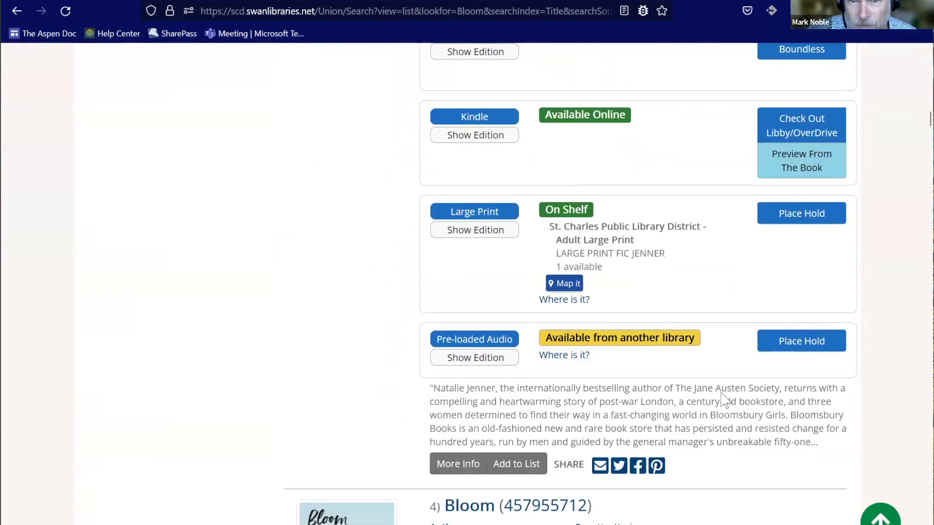
scroll(725, 402, down, 7)
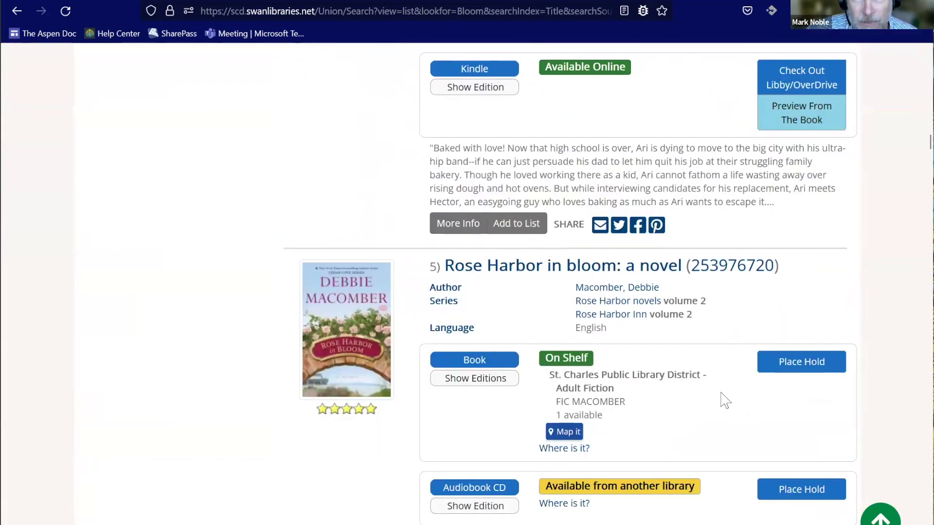
scroll(725, 403, down, 10)
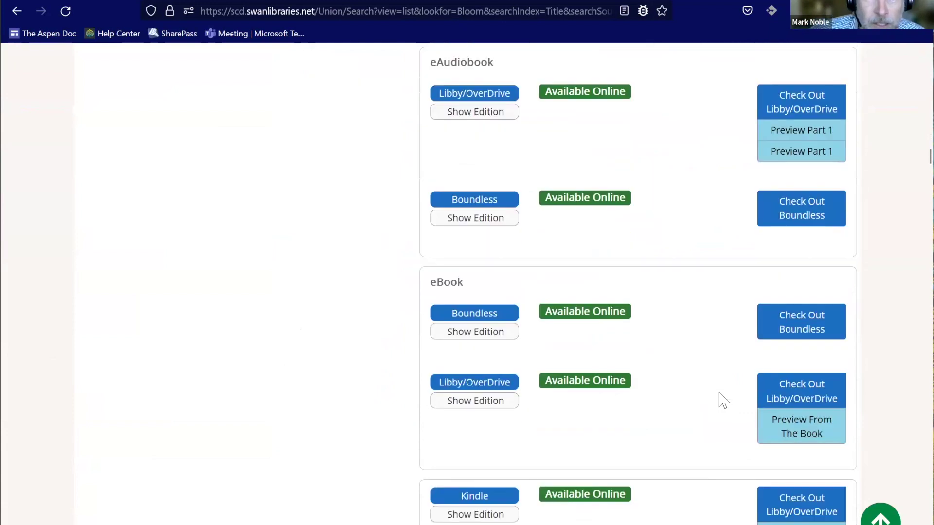
scroll(724, 401, down, 12)
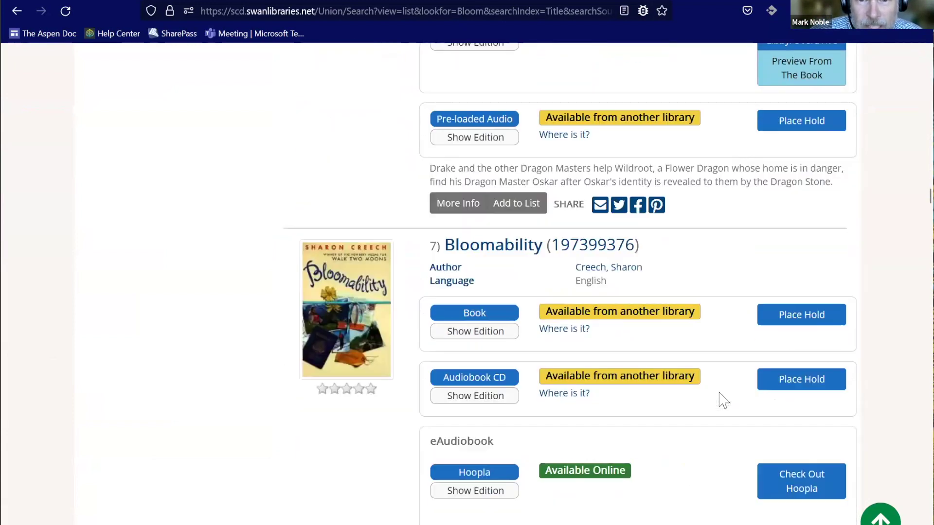
scroll(724, 400, down, 8)
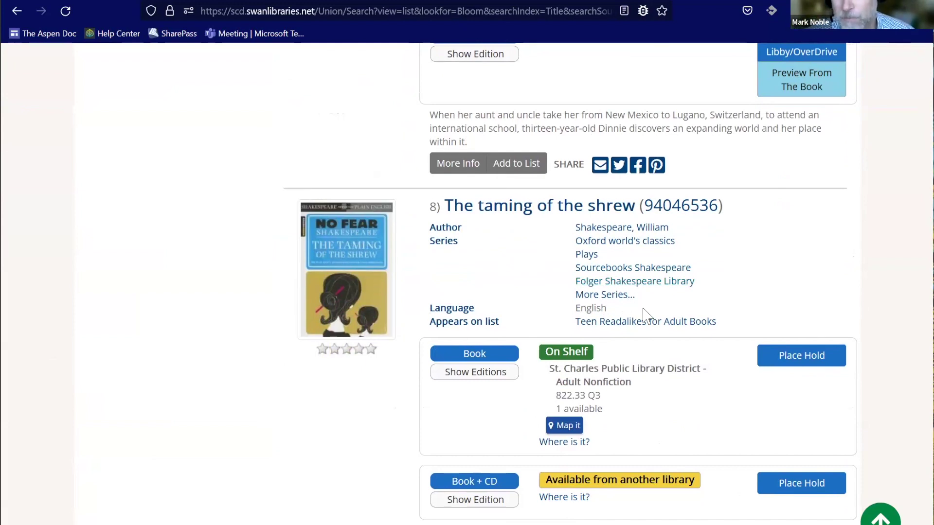
click(605, 295)
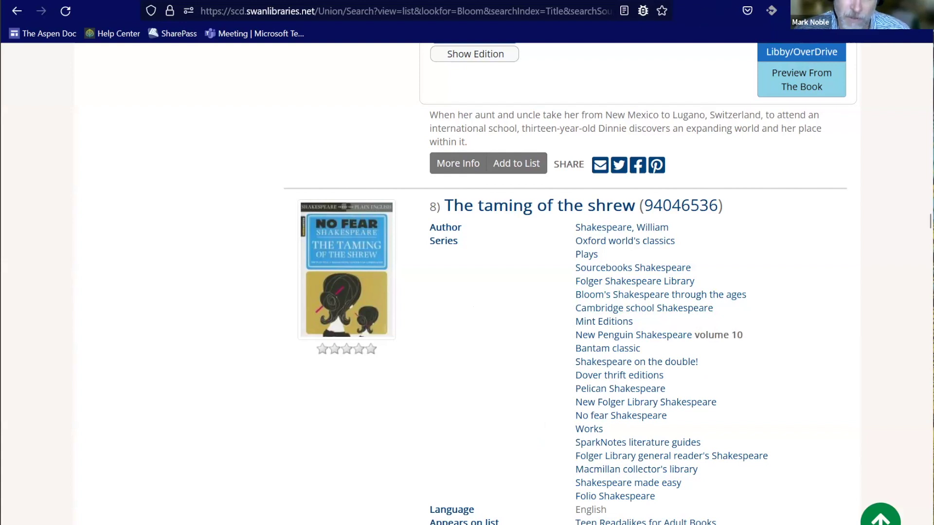
- Switch to the St. Charles Public Library test site and search the library catalog by Title for "bloom"
key(alt+Left)
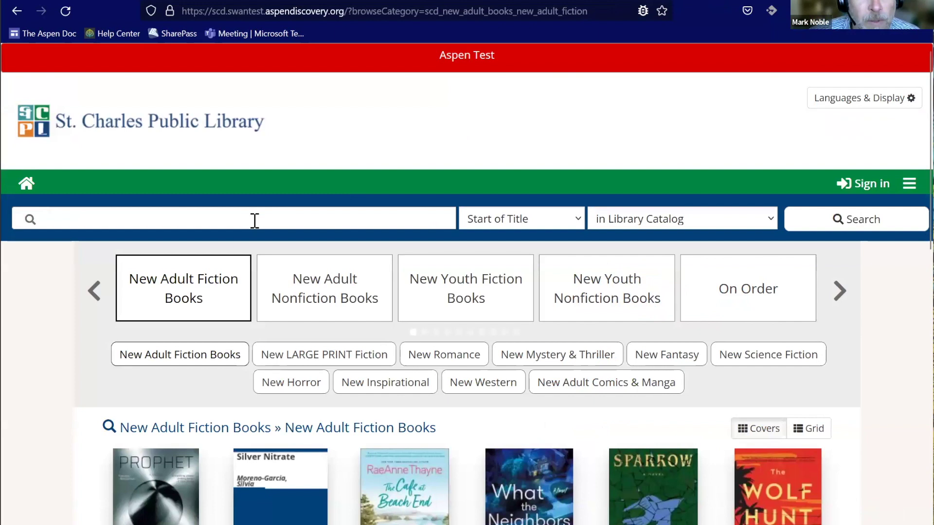
click(496, 221)
click(492, 265)
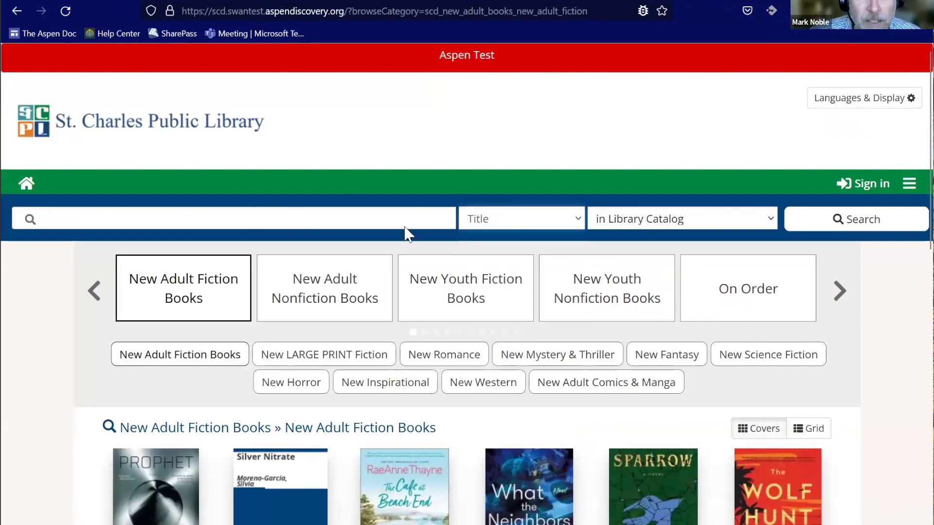
click(353, 221)
text(bloom)
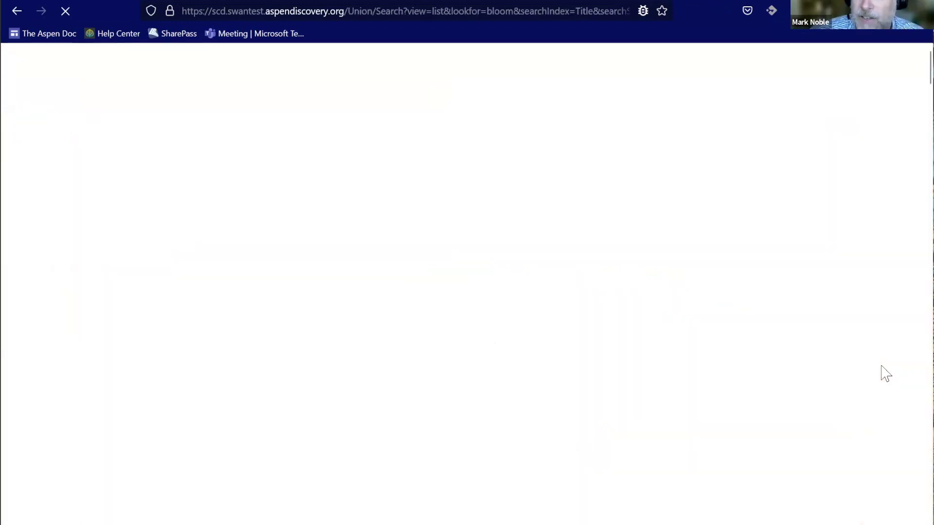
- Examine the titles and ranking on the first page of "bloom" results and open the second page
scroll(485, 298, down, 4)
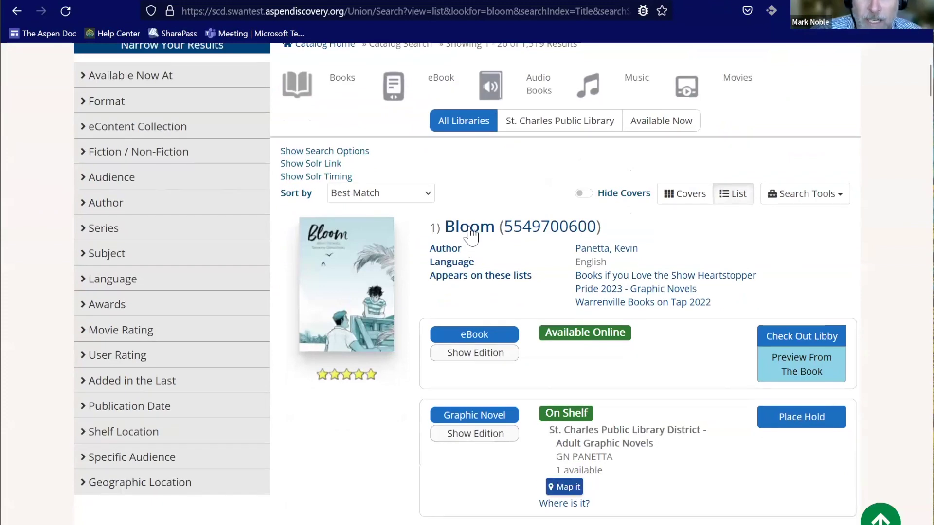
scroll(504, 302, down, 15)
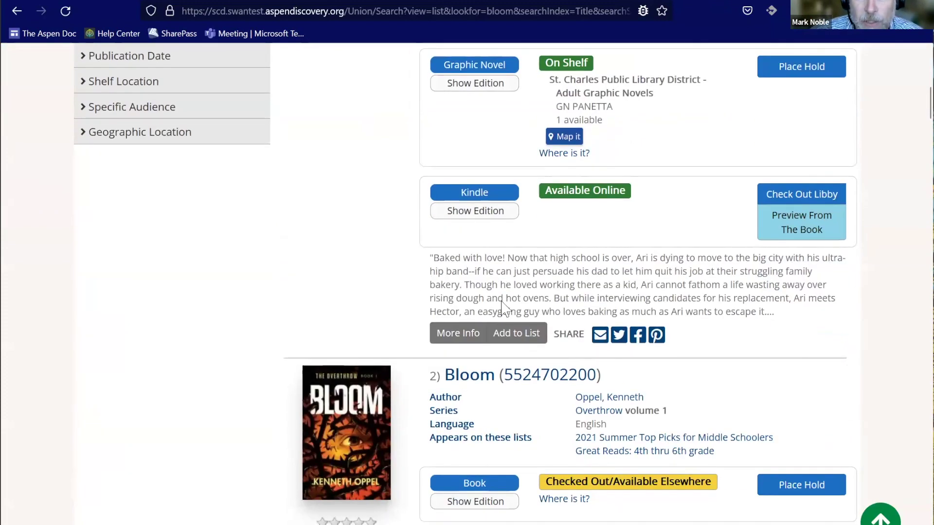
scroll(503, 311, down, 16)
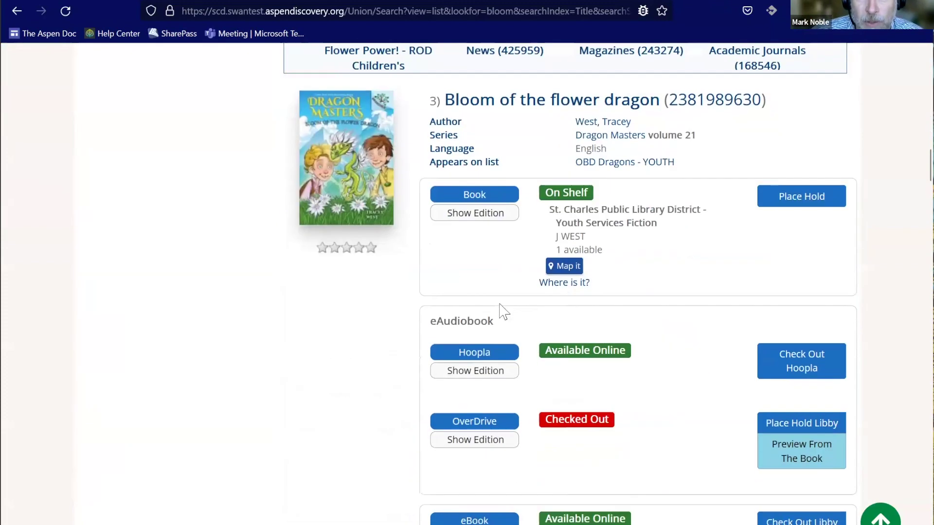
scroll(501, 314, down, 12)
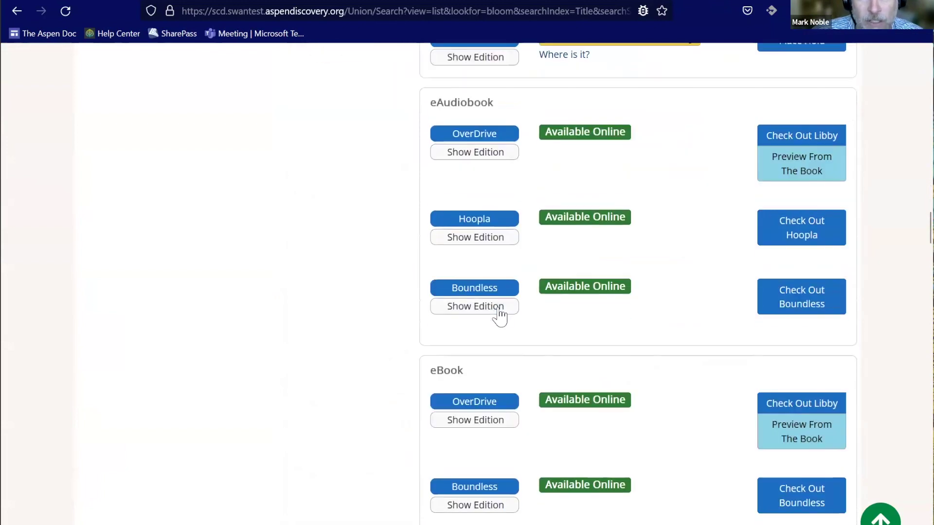
scroll(503, 316, down, 20)
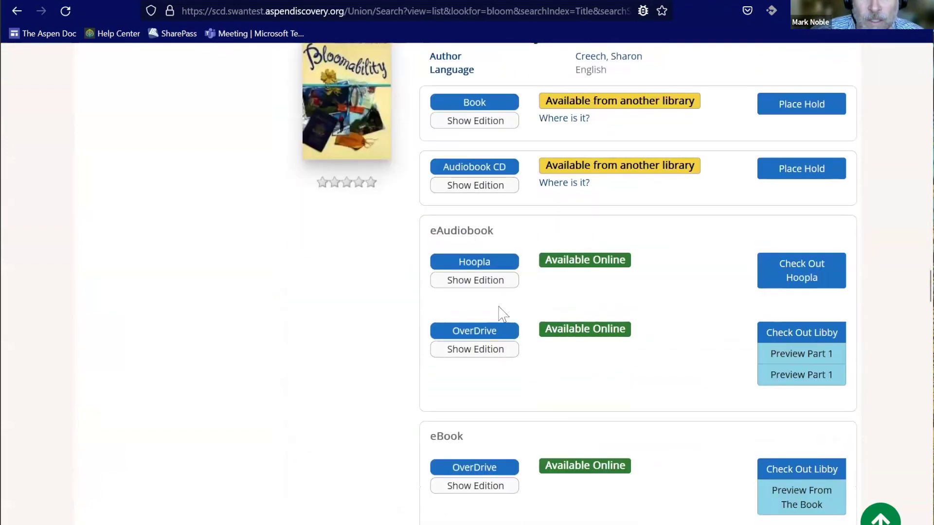
scroll(501, 316, down, 20)
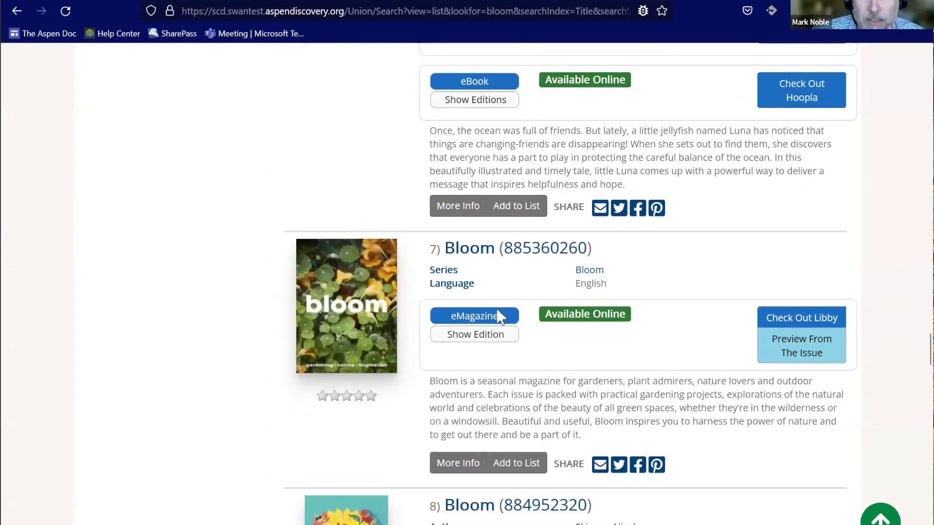
scroll(501, 316, down, 4)
scroll(501, 316, down, 6)
scroll(499, 317, down, 6)
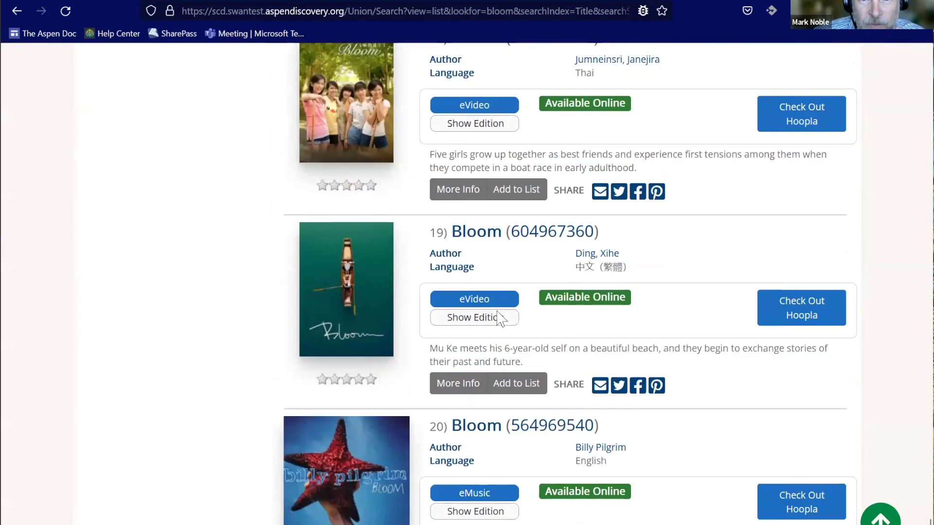
scroll(501, 319, down, 5)
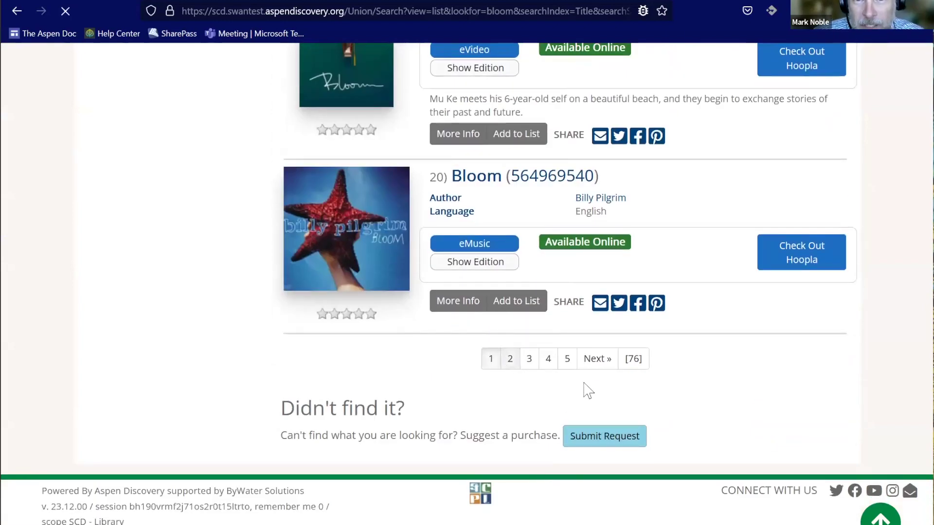
- Look through the second page of "bloom" results on the test site and open the third page
scroll(778, 396, down, 6)
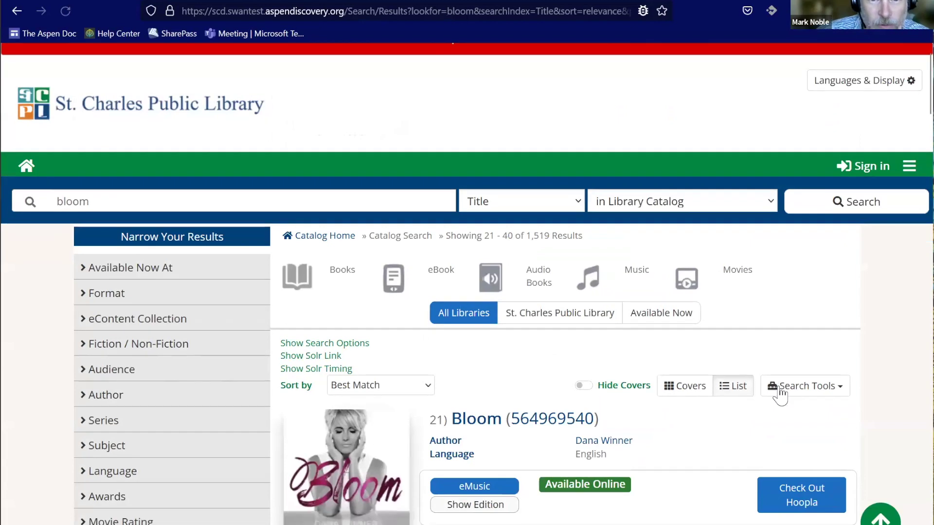
scroll(781, 393, down, 14)
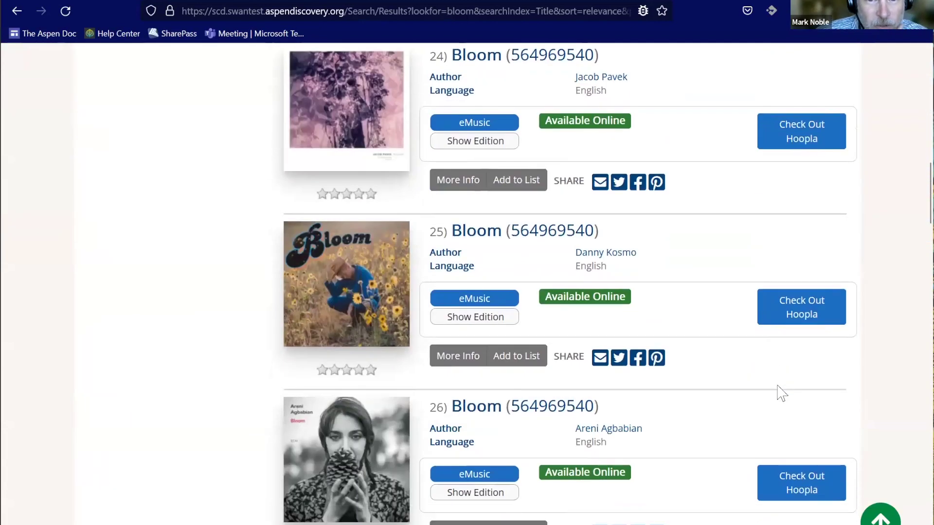
scroll(780, 393, down, 20)
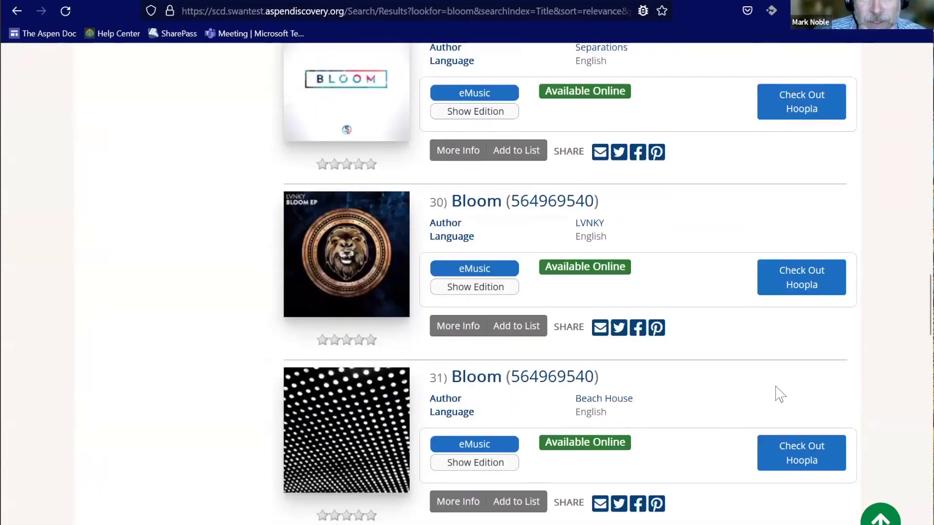
scroll(780, 394, down, 17)
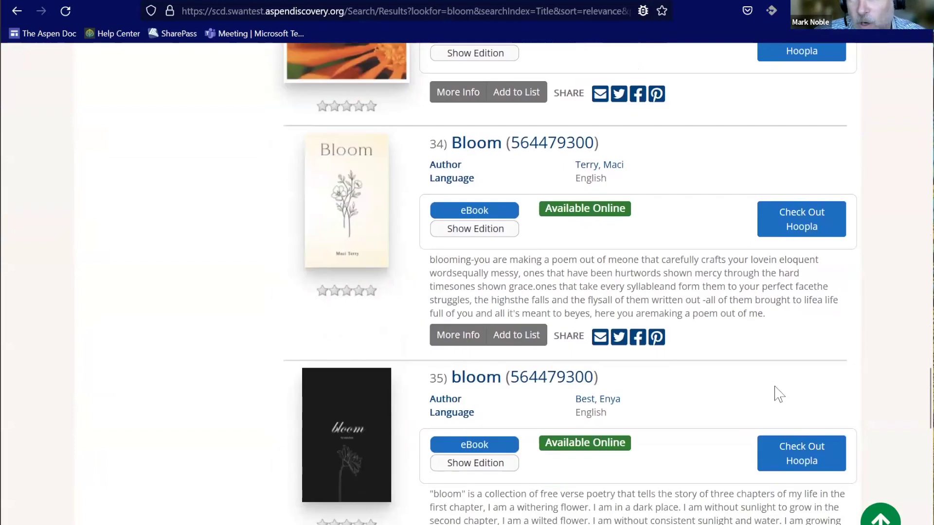
scroll(781, 395, down, 14)
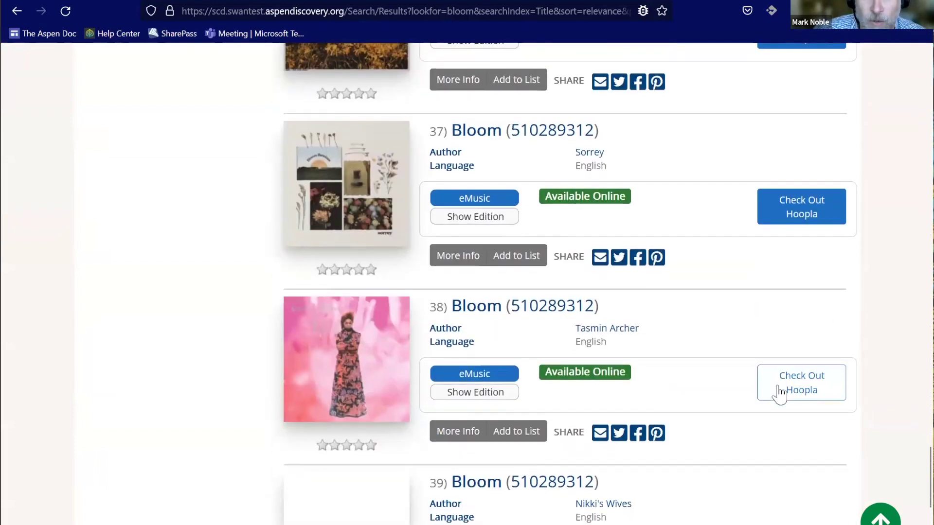
scroll(781, 395, down, 4)
click(570, 360)
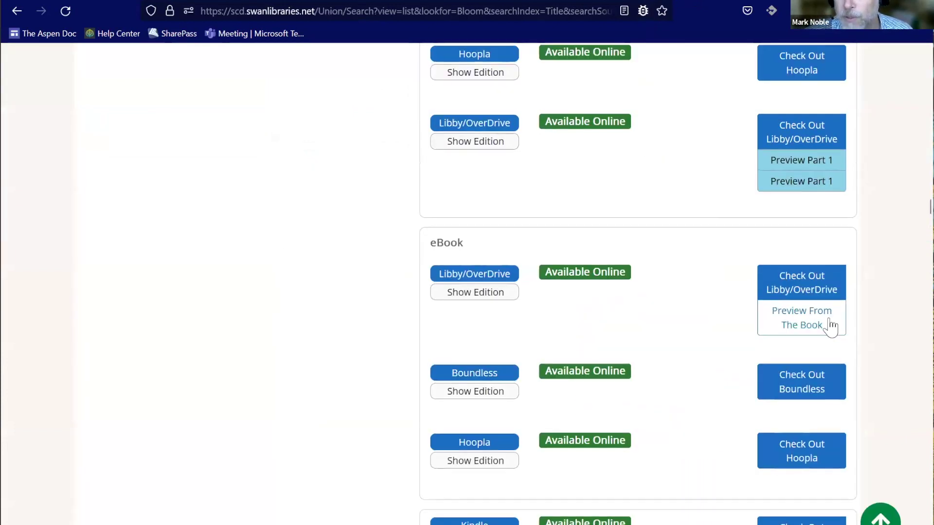
- Return to the live St. Charles catalog and search the library catalog by Start of Title for "taylor jenkins reid"
scroll(831, 326, down, 7)
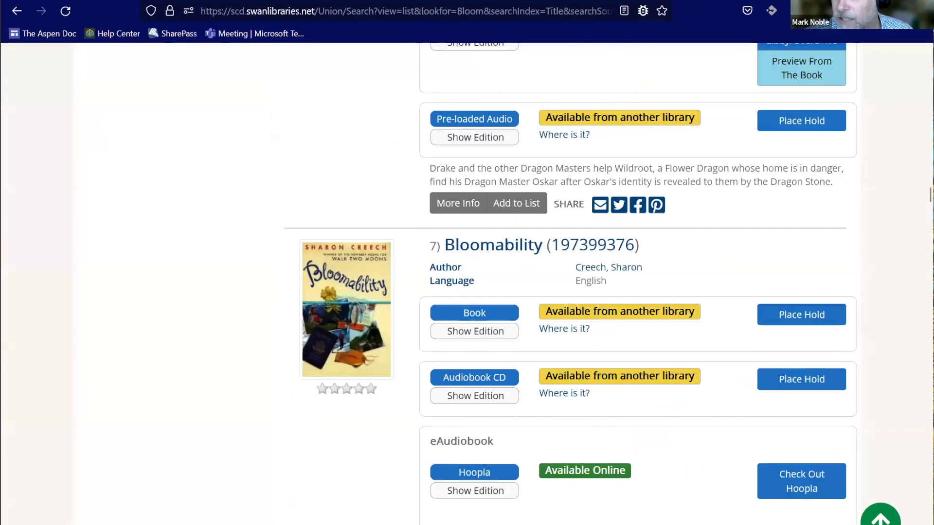
key(Home)
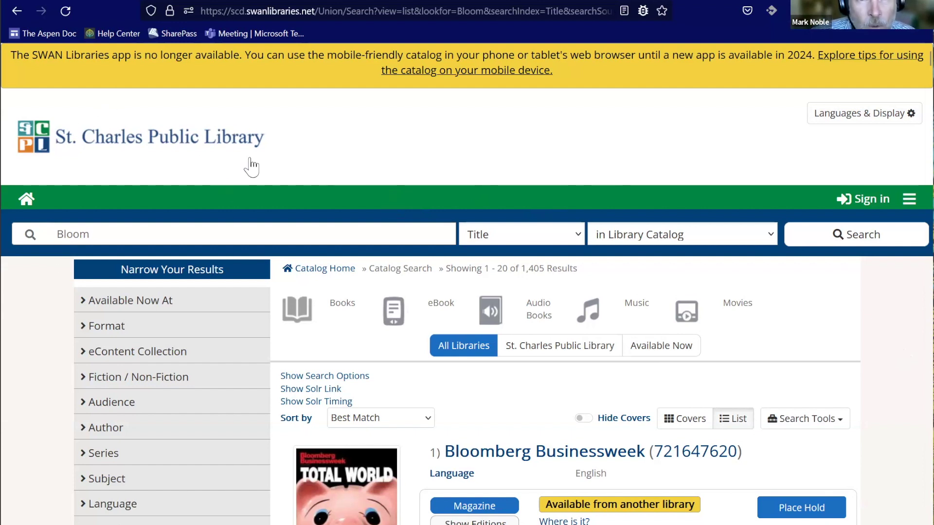
click(504, 235)
click(516, 307)
click(272, 230)
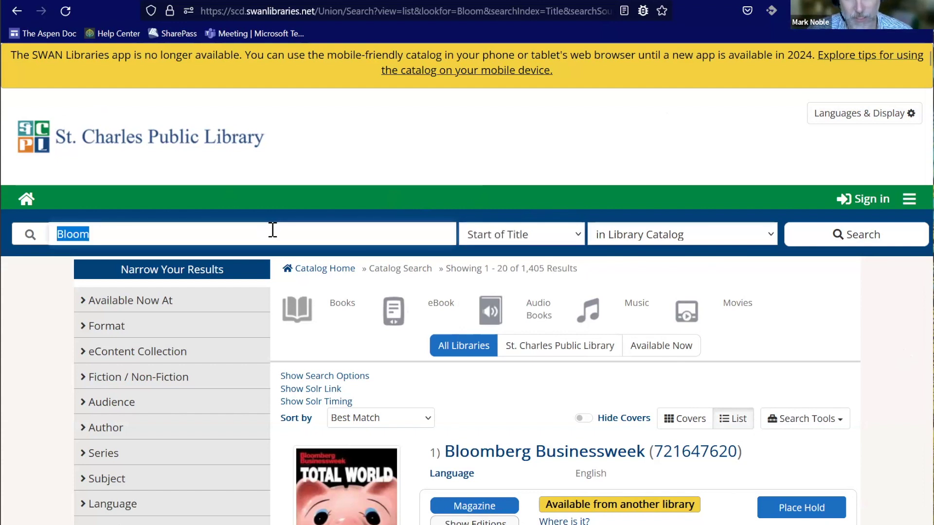
text(tayl)
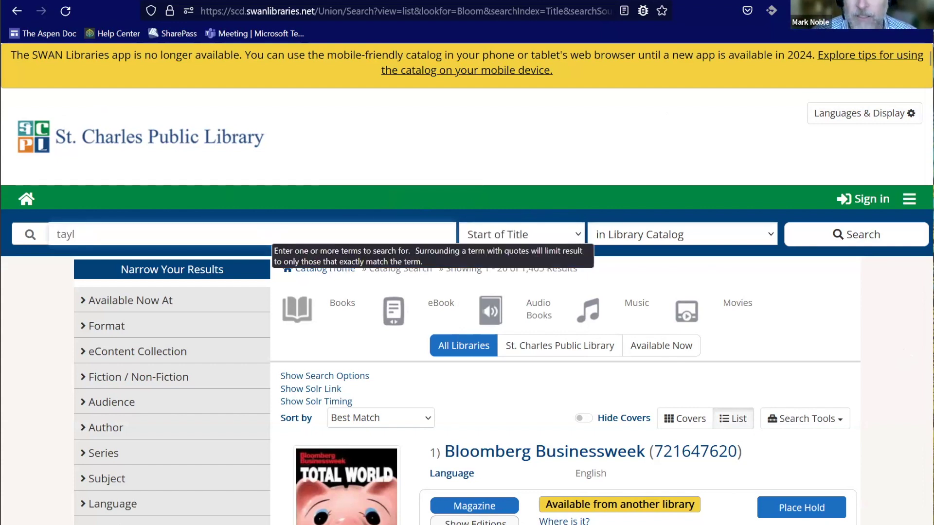
text(or jen)
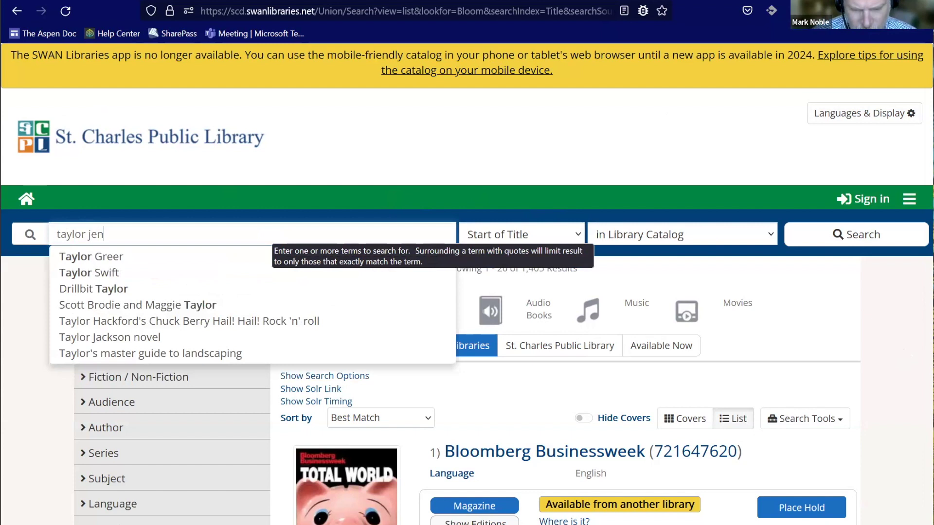
text(kins reid)
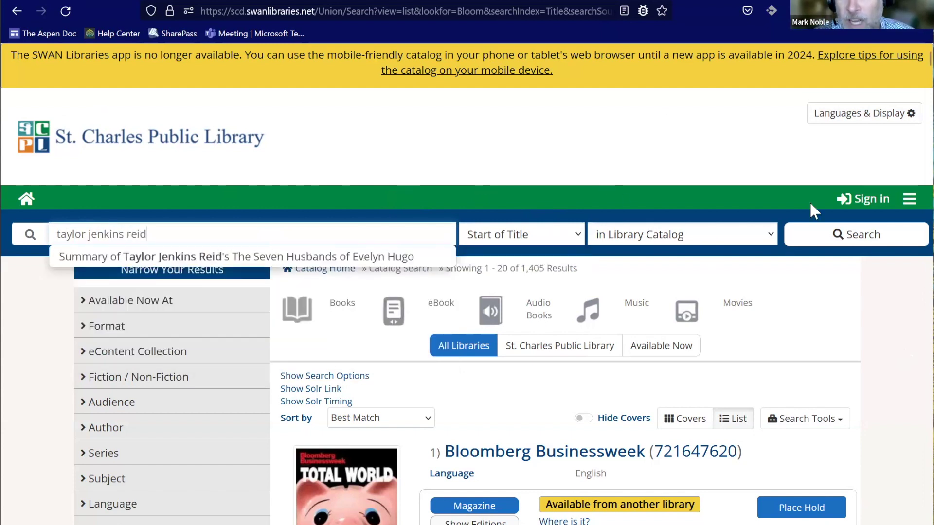
click(852, 238)
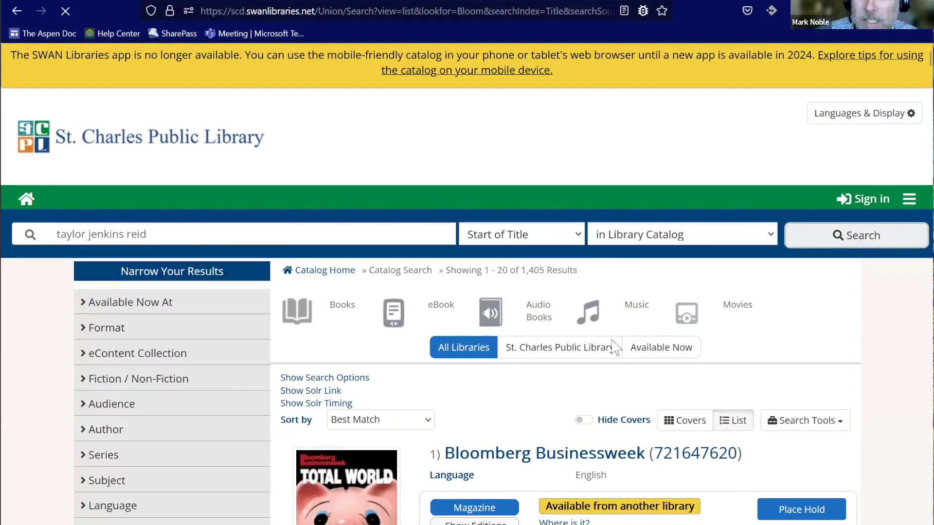
- Look through the live catalog's "taylor jenkins reid" results as far as After I do: a novel
scroll(575, 370, down, 3)
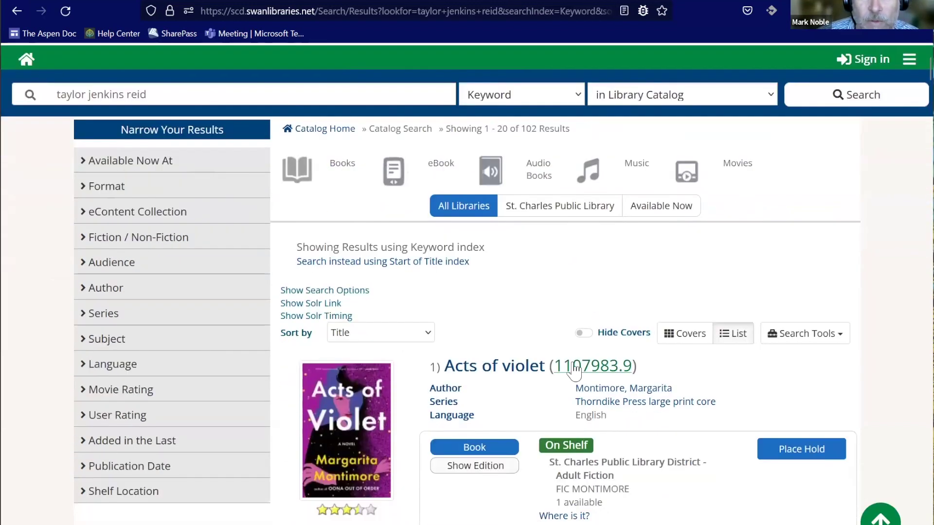
scroll(576, 369, down, 2)
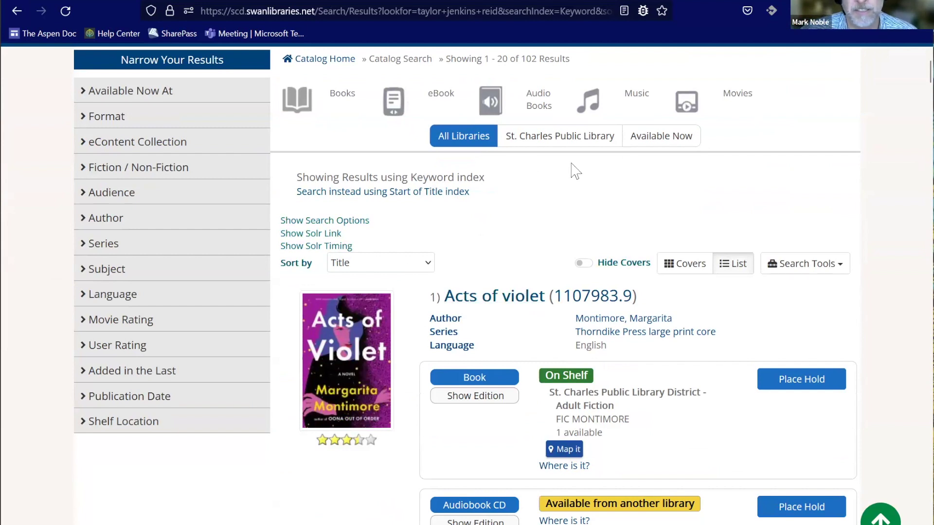
scroll(633, 267, down, 7)
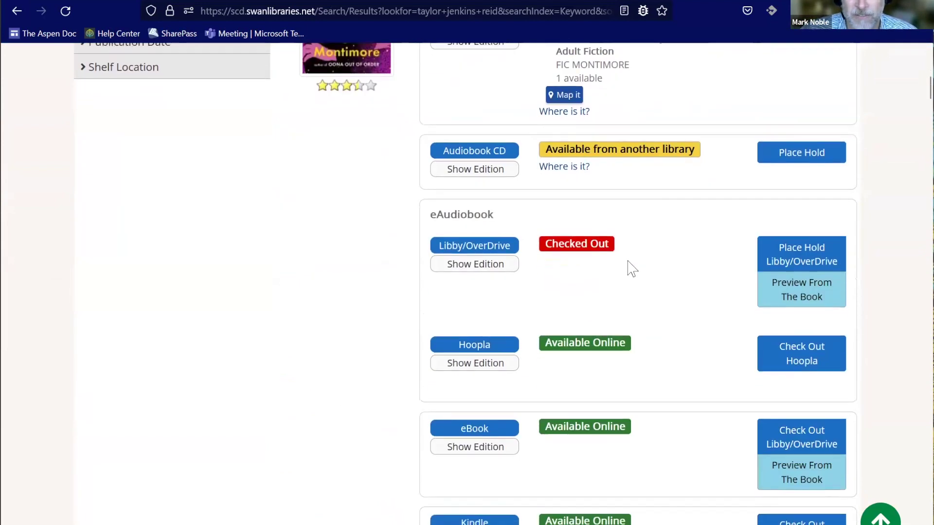
scroll(632, 269, down, 15)
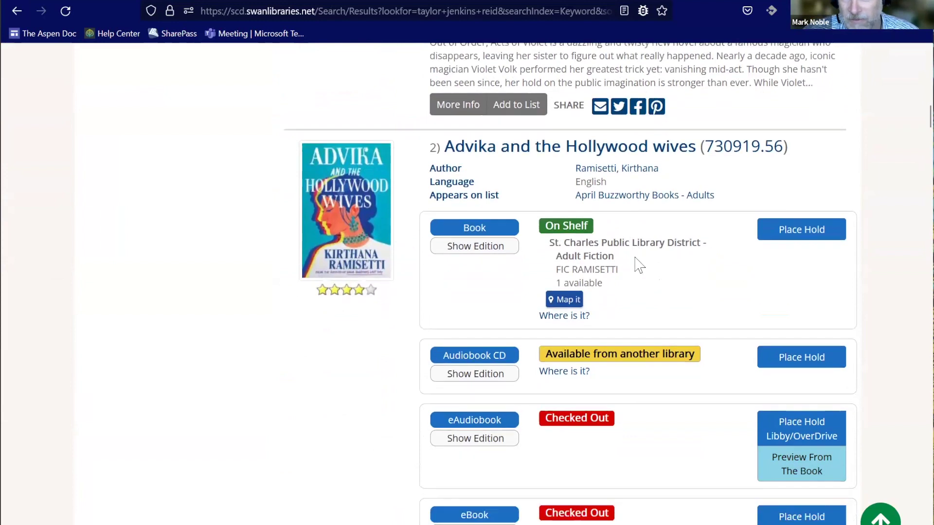
scroll(639, 265, down, 13)
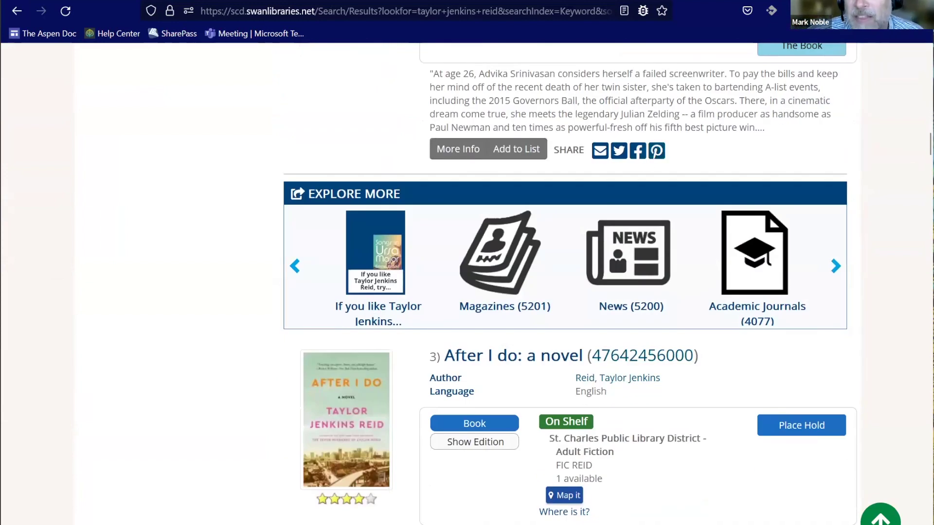
- Switch to the test site, search by Start of Title for "taylor jenkins reid" and view the first results
click(728, 2)
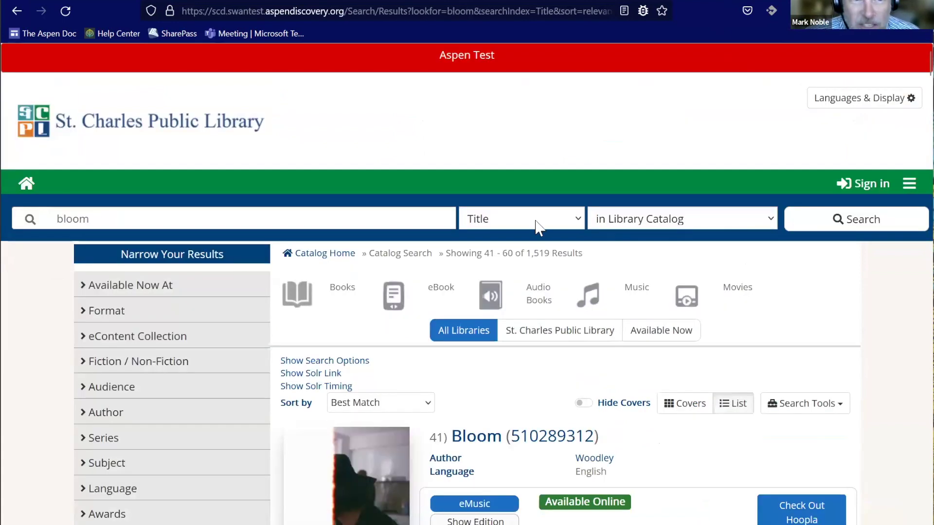
click(511, 301)
triple_click(154, 219)
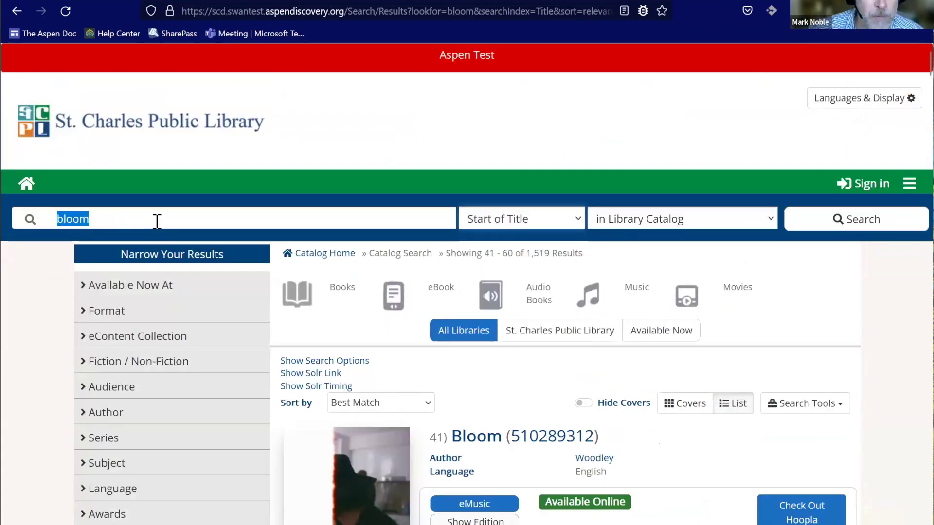
text(taylof)
key(BackSpace)
text(r jenkins reid)
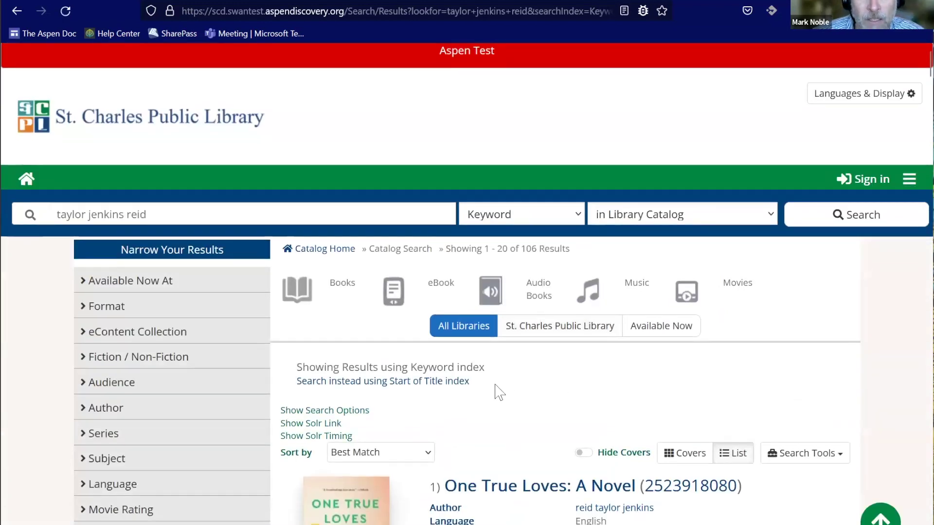
scroll(499, 392, down, 2)
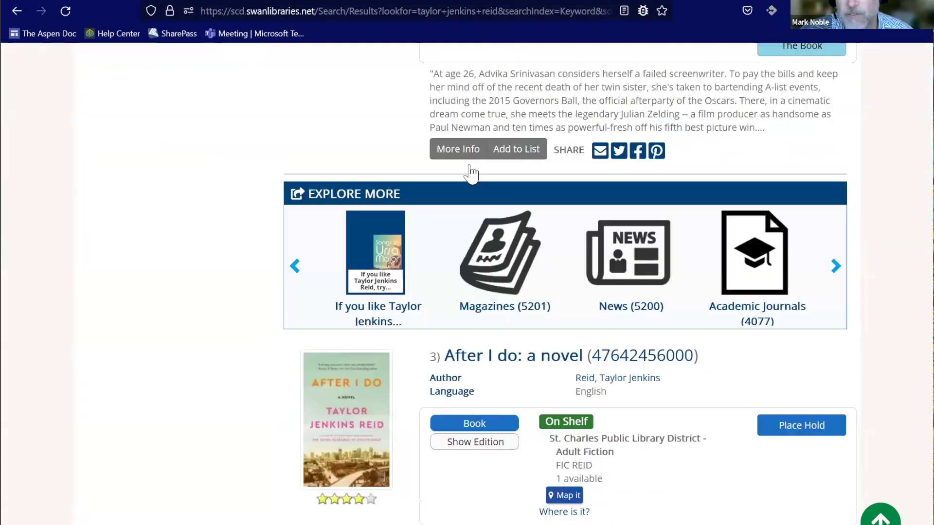
- Search the live St. Charles library catalog by Start of Title for "the giver"
scroll(522, 214, down, 10)
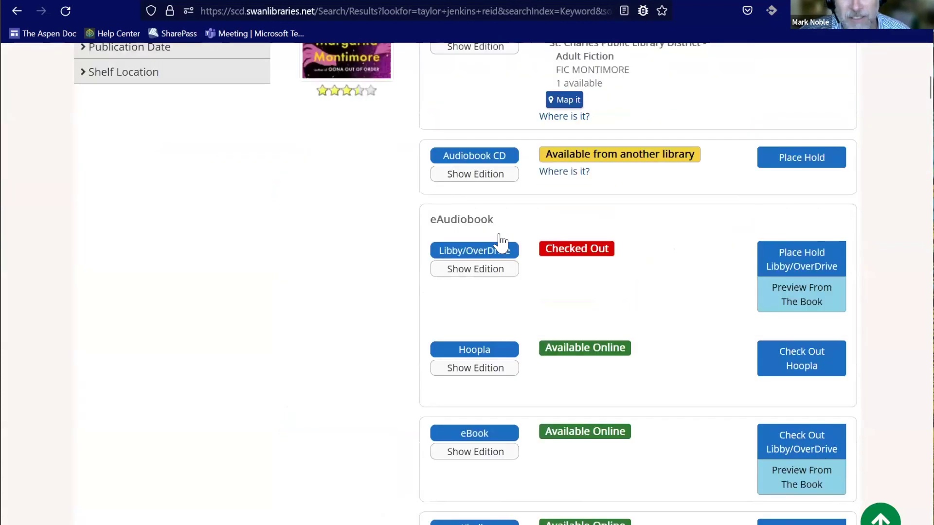
scroll(501, 241, up, 10)
triple_click(195, 231)
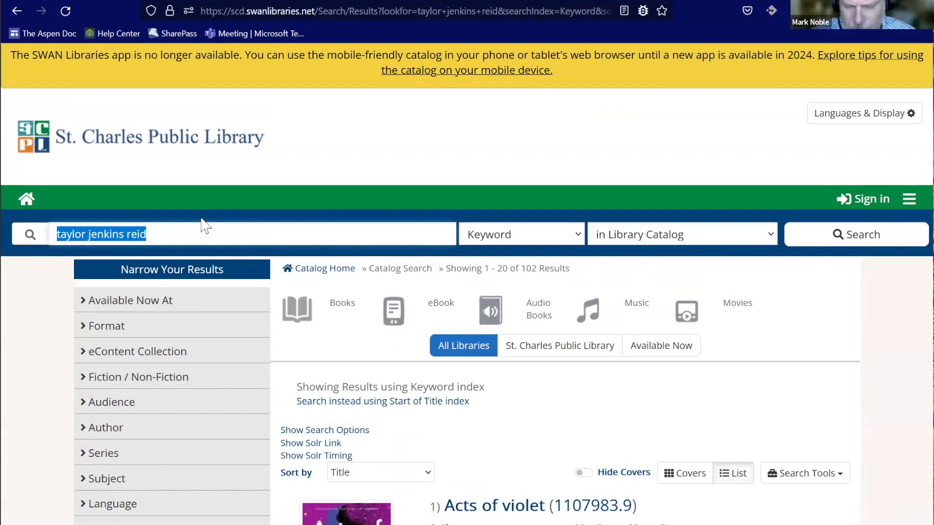
text(the)
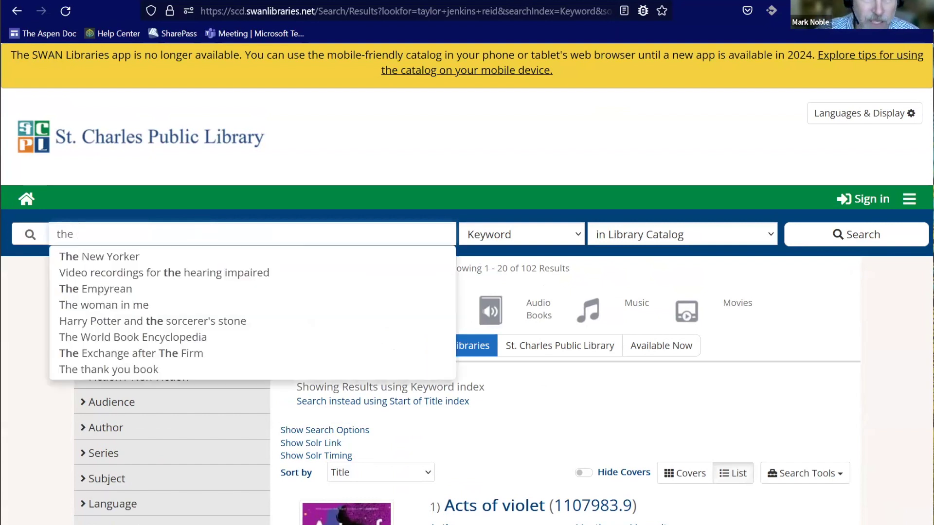
text( giver)
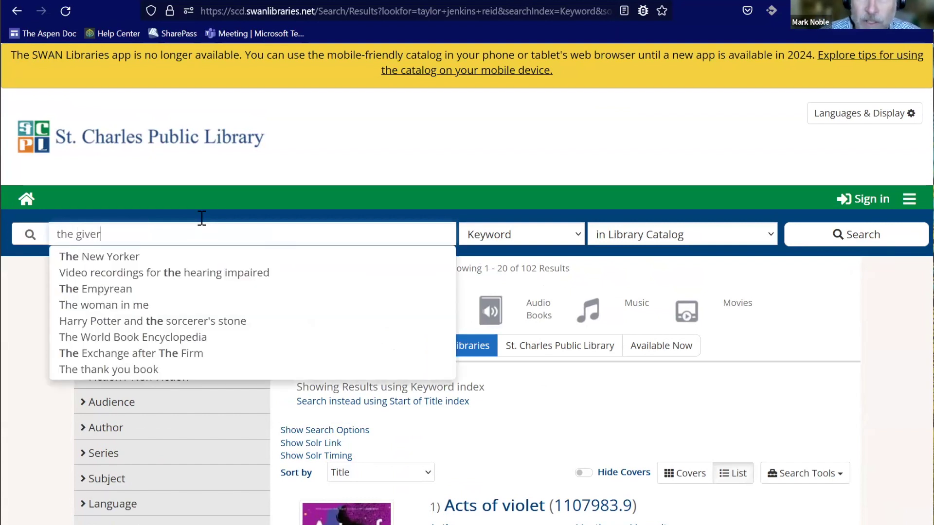
click(520, 235)
click(505, 295)
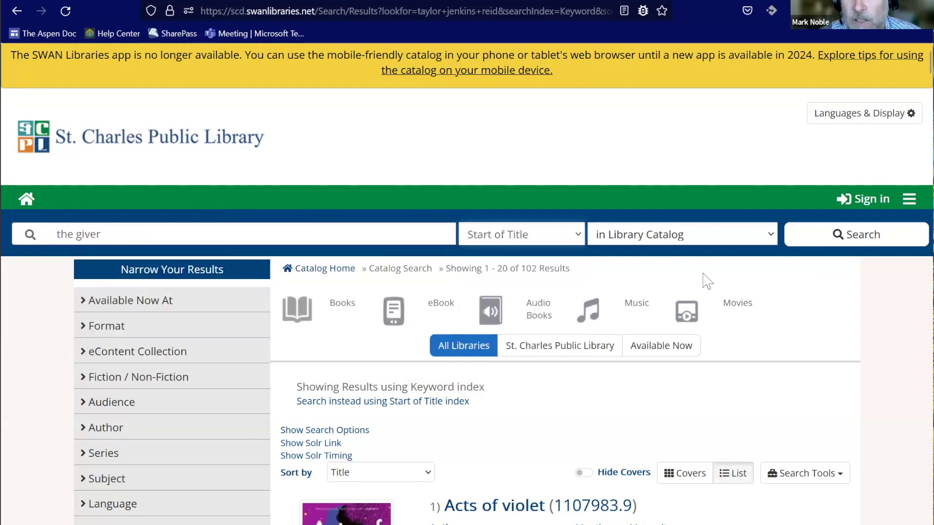
click(798, 235)
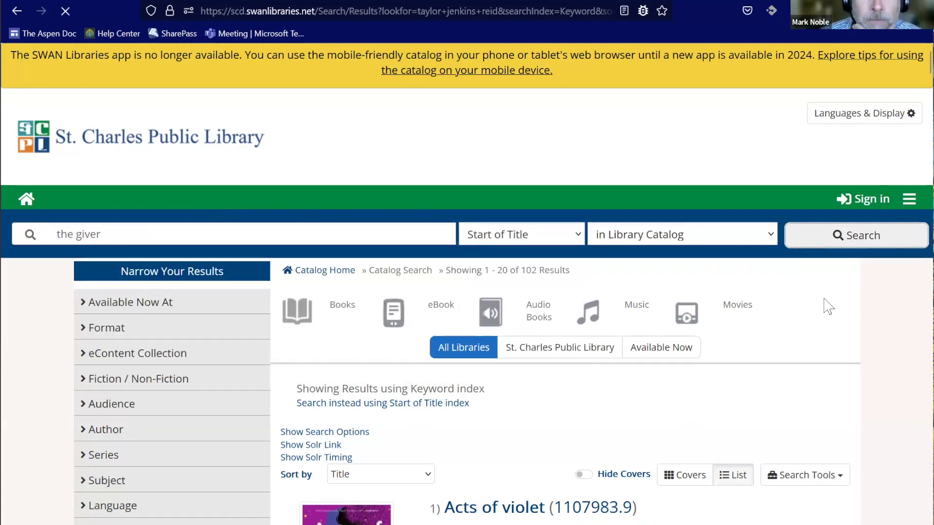
- Look over the live "the giver" results, and rerun the Start of Title search as "giver" without the leading article
scroll(749, 372, down, 5)
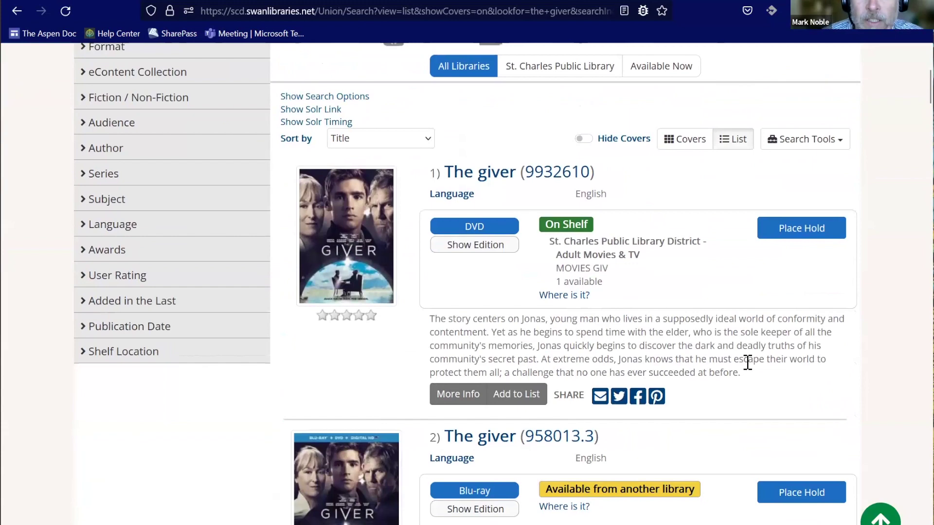
scroll(552, 308, up, 4)
scroll(579, 299, down, 15)
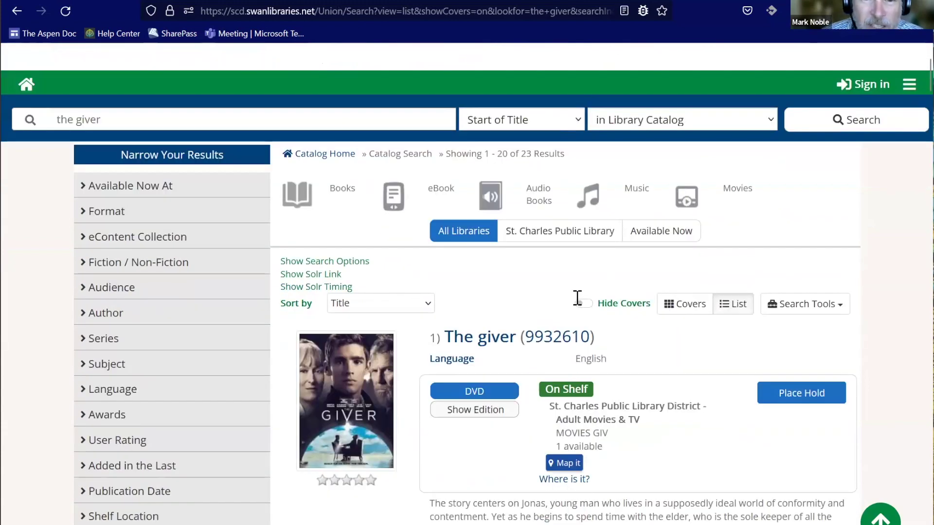
scroll(577, 297, down, 5)
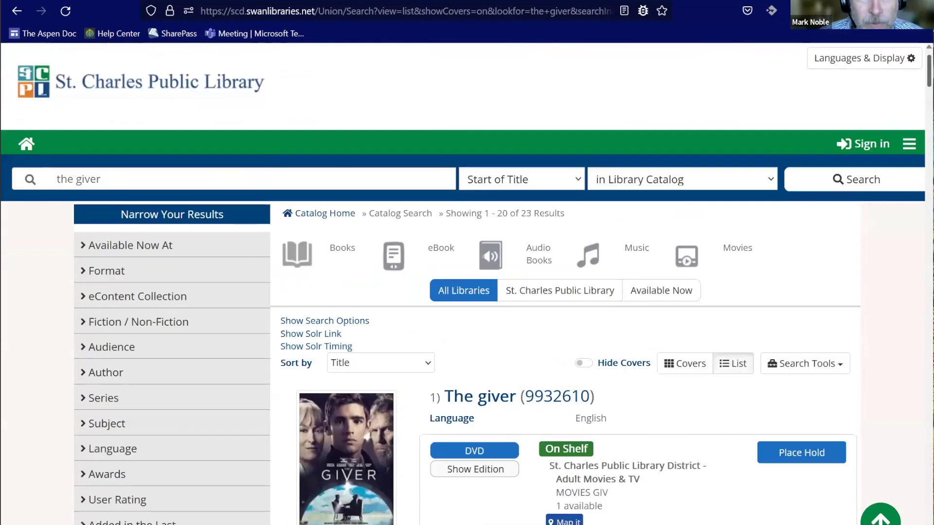
scroll(467, 291, up, 1)
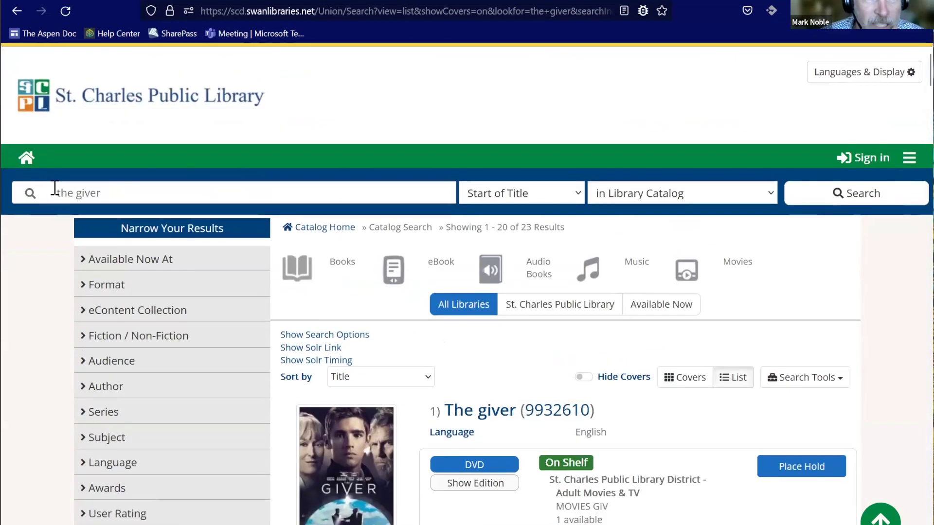
double_click(60, 194)
key(BackSpace)
key(Return)
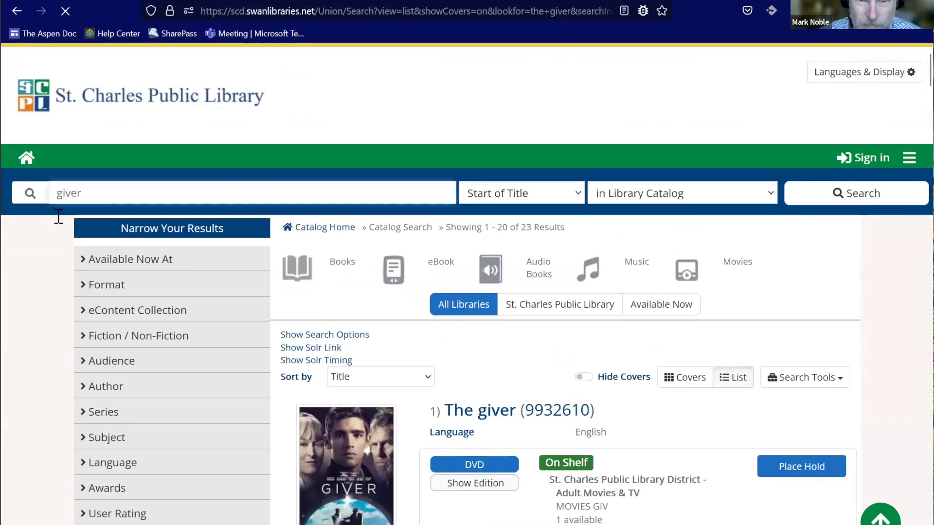
- Look through the live catalog's "giver" results down to the end of the list
scroll(619, 471, down, 10)
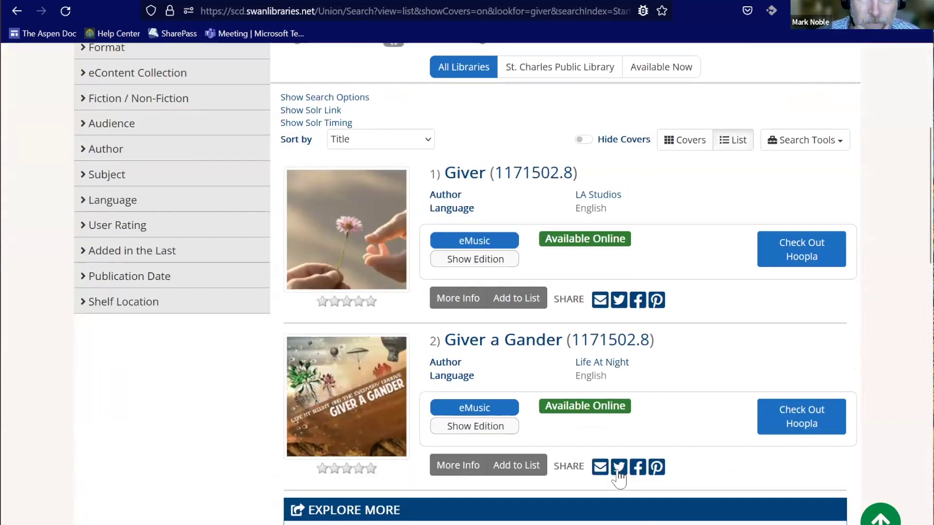
scroll(618, 471, down, 12)
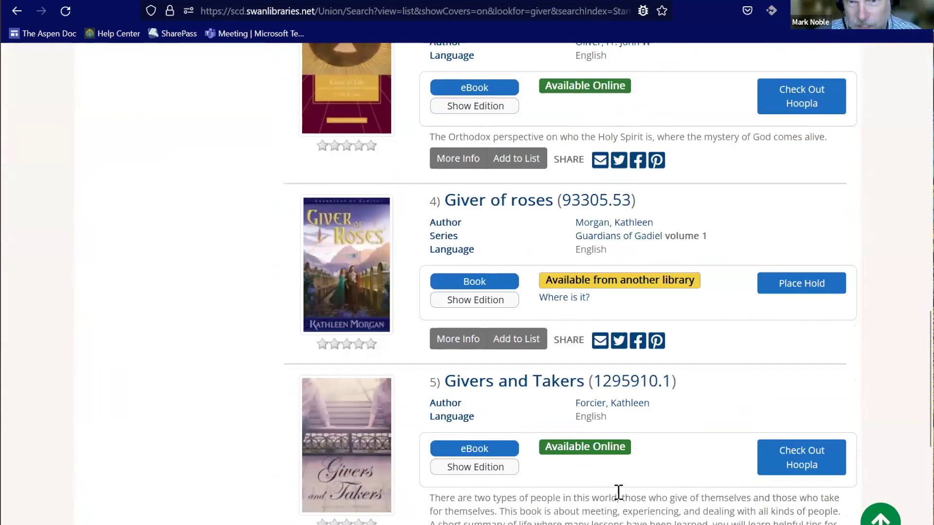
scroll(619, 497, down, 2)
scroll(618, 497, up, 2)
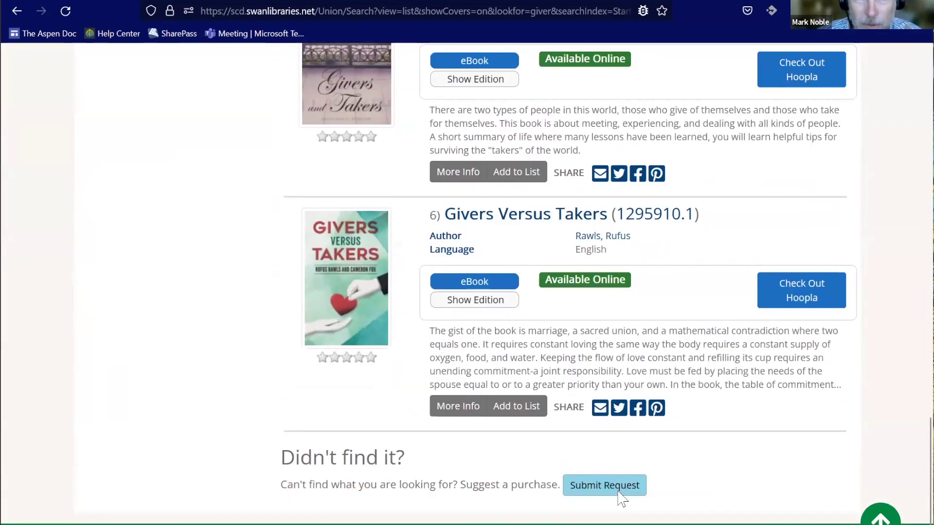
scroll(619, 498, up, 6)
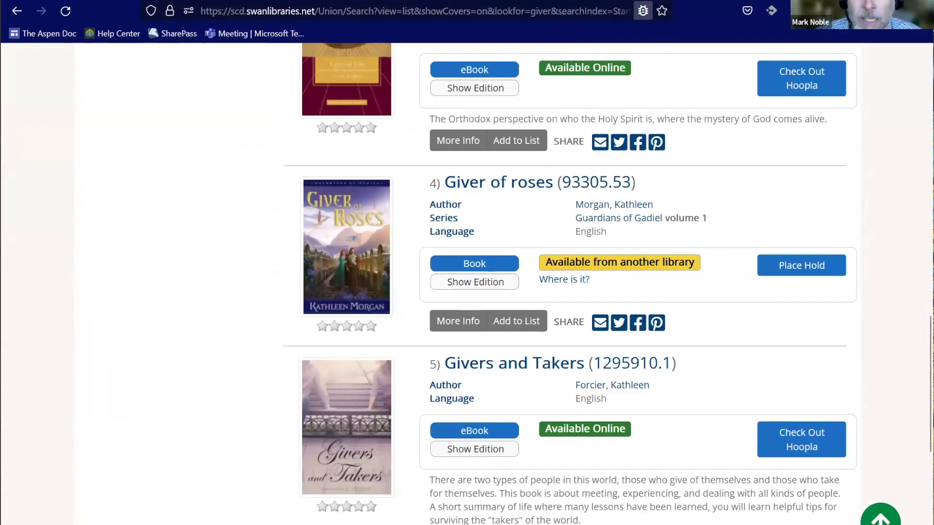
- Switch to the Aspen test site and search the library catalog by Start of Title for "giver"
key(ctrl+Tab)
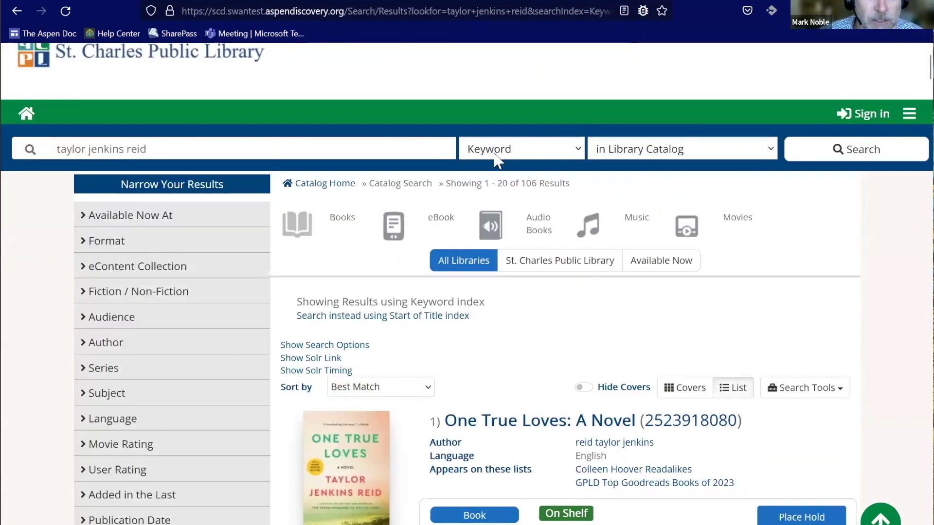
click(323, 151)
text(give)
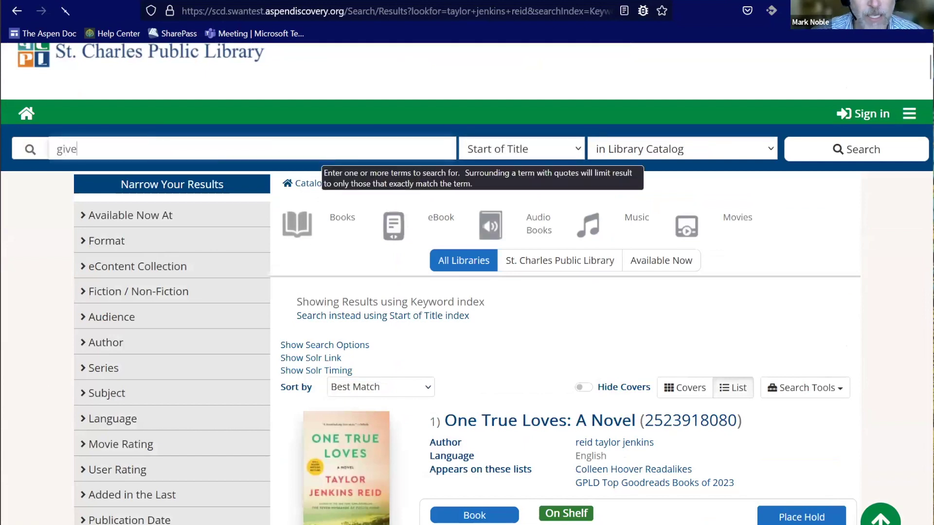
key(Return)
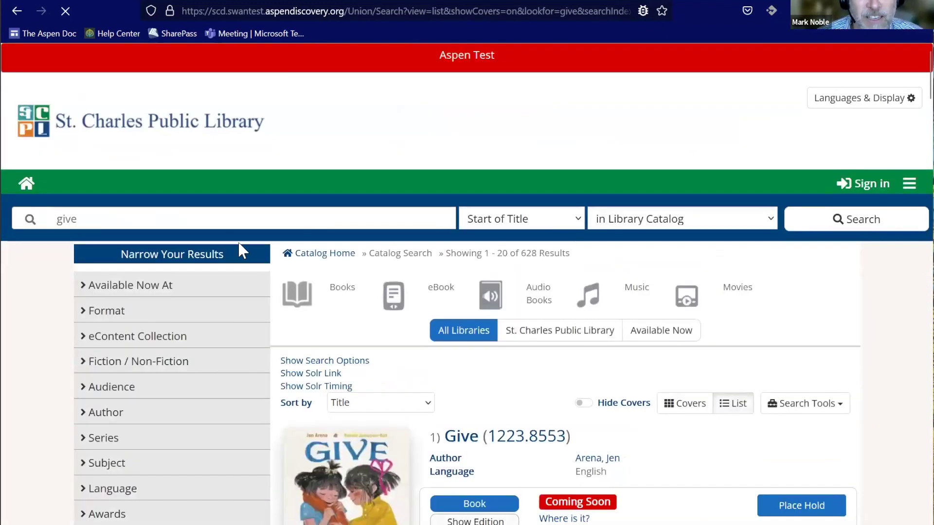
click(209, 215)
click(208, 217)
text(r)
click(823, 223)
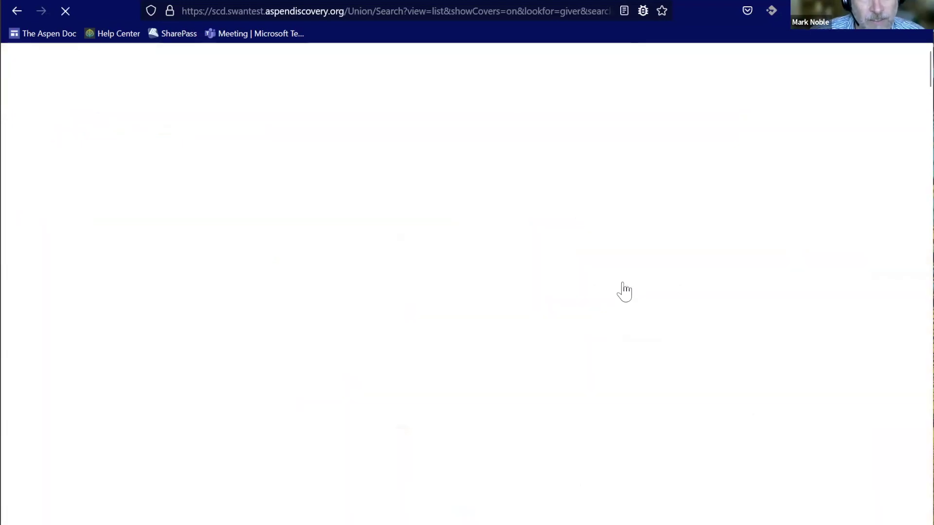
- Look through the test site's "giver" results as far as Giver of Life: The Holy Spirit in Orthodox Tradition
scroll(485, 285, down, 3)
scroll(482, 283, down, 1)
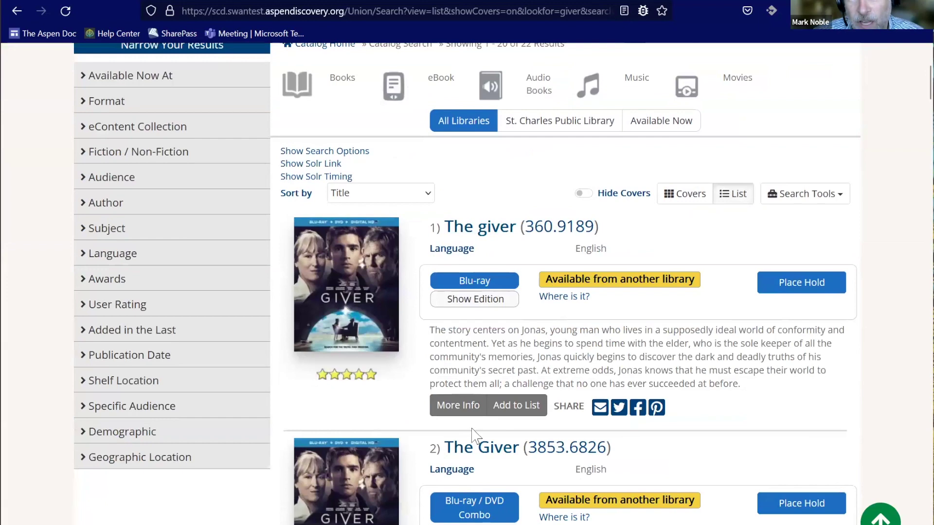
scroll(450, 438, down, 5)
scroll(472, 433, down, 15)
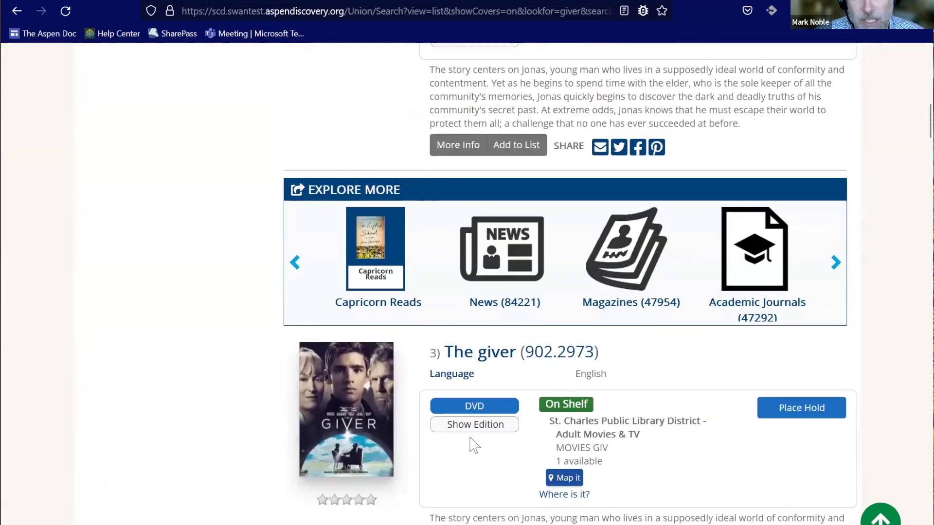
scroll(469, 438, down, 20)
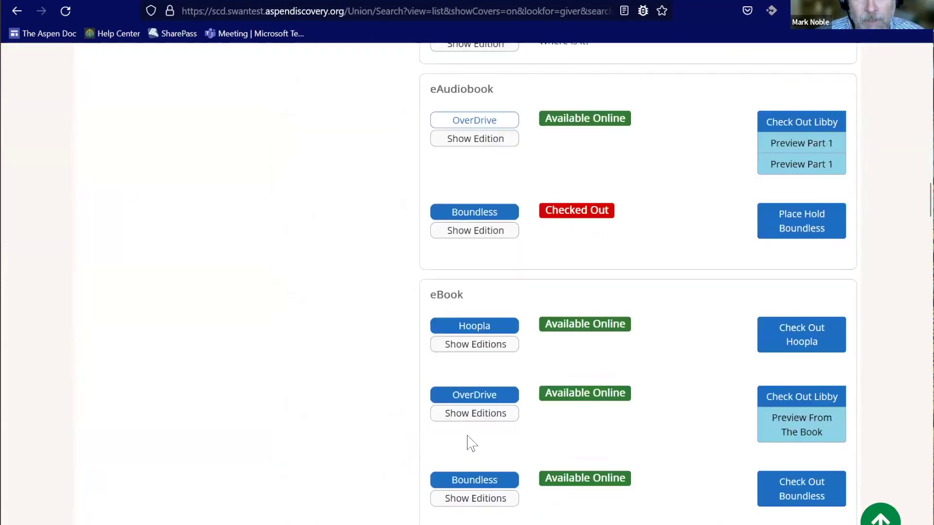
scroll(465, 438, down, 10)
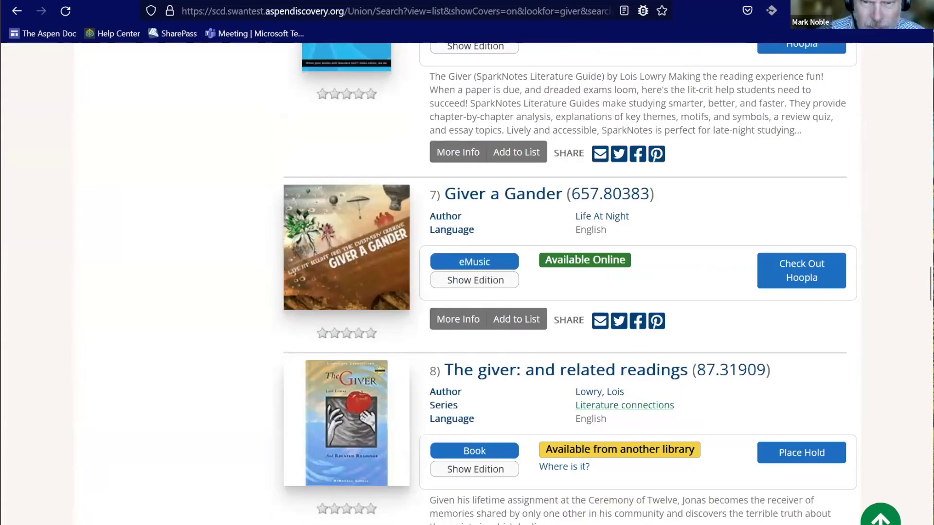
scroll(635, 360, down, 5)
scroll(620, 197, down, 8)
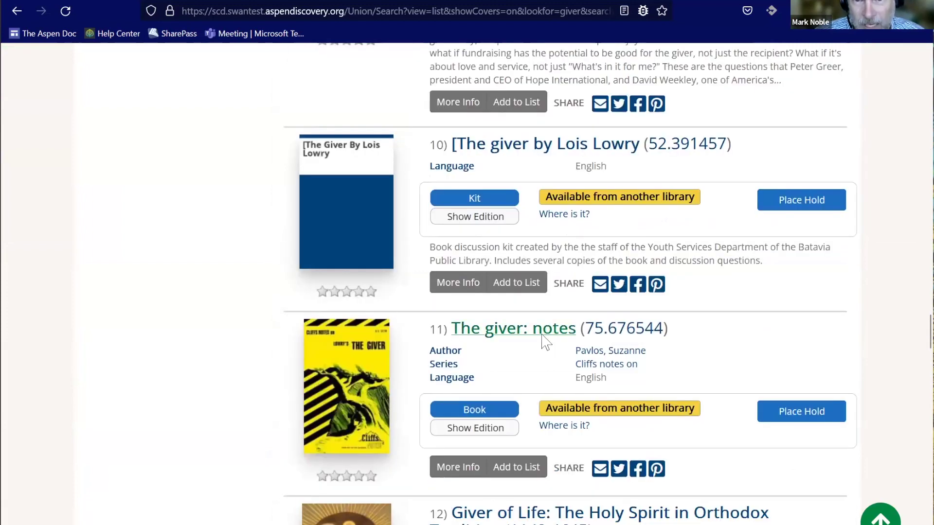
scroll(605, 408, down, 7)
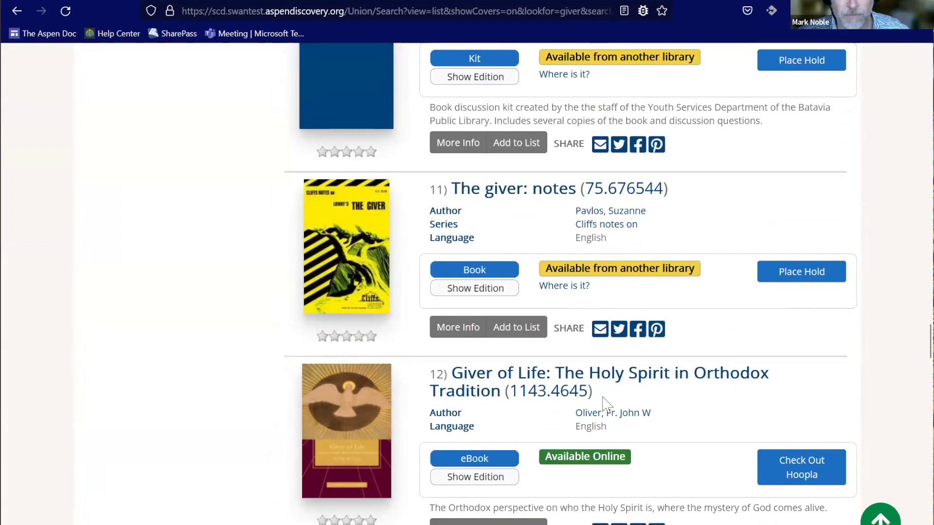
- Rerun the test site's Start of Title search with the leading article, as "the giver"
drag(928, 355, 929, 44)
double_click(99, 217)
key(Home)
text(the)
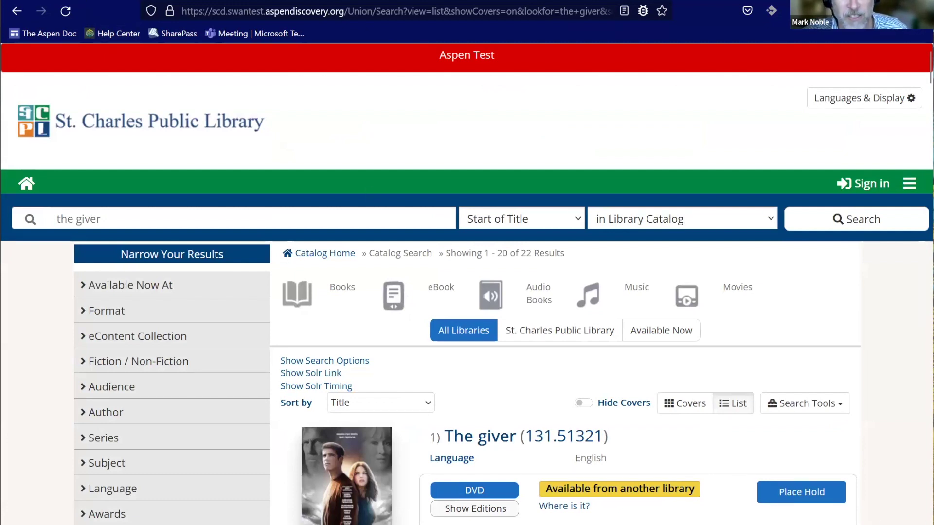
- Return to the Aspen Discovery release notes and read the Search Updates section
key(ctrl+Tab)
scroll(362, 418, down, 7)
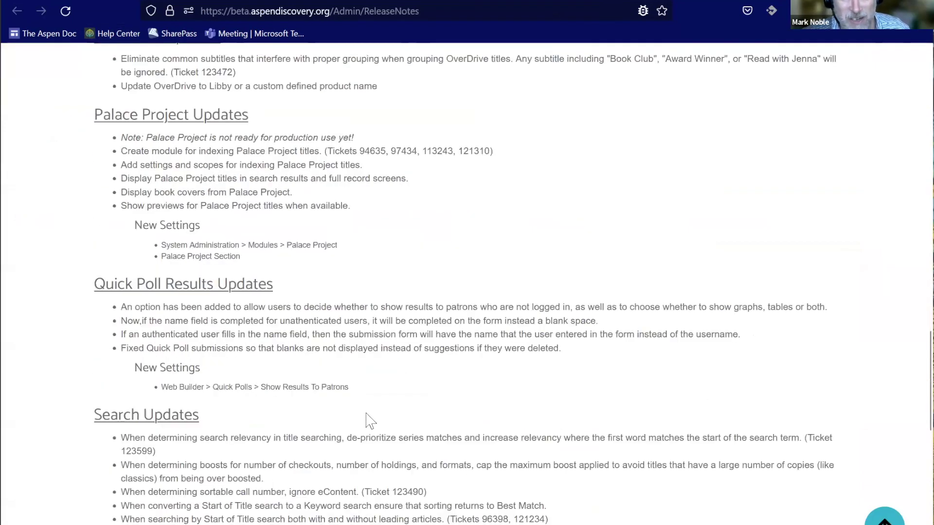